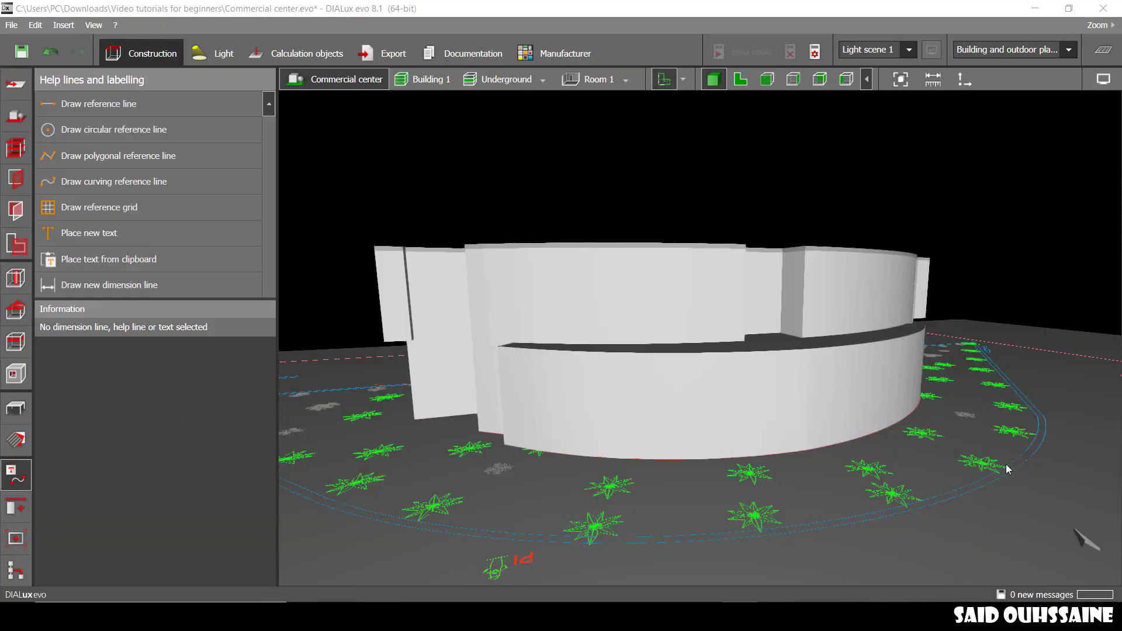
Open the Underground storey's floor plan at the staircase beside the RGT room.
{"action": "middle_click_drag", "start_coordinate": [791, 412], "coordinate": [799, 442]}
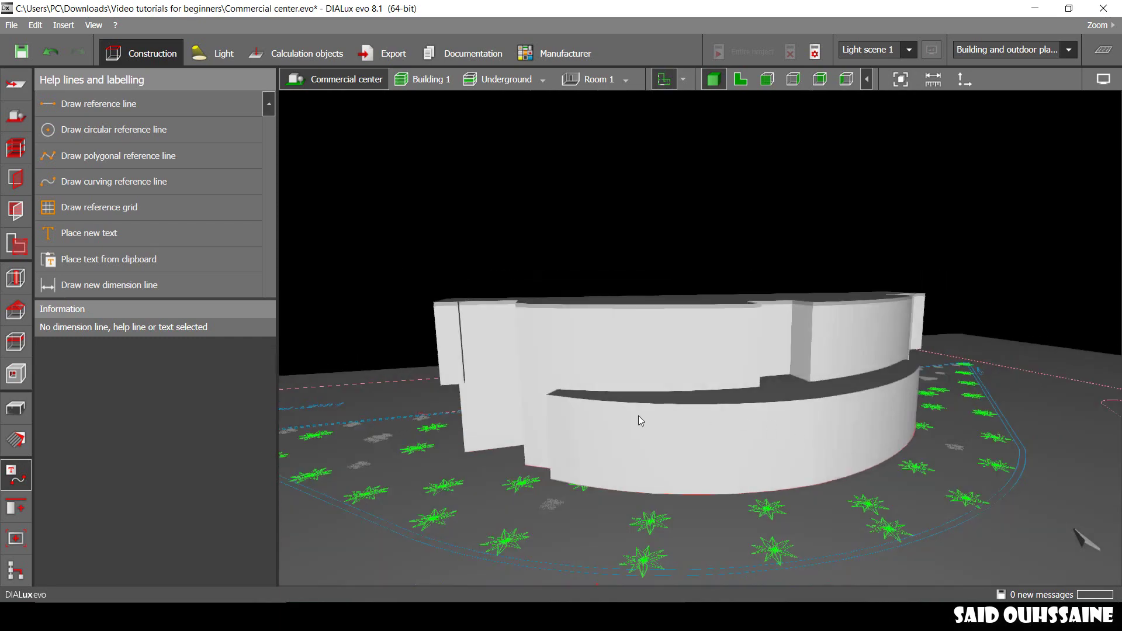
{"action": "right_click_drag", "start_coordinate": [638, 417], "coordinate": [761, 399]}
{"action": "middle_click_drag", "start_coordinate": [686, 389], "coordinate": [686, 419]}
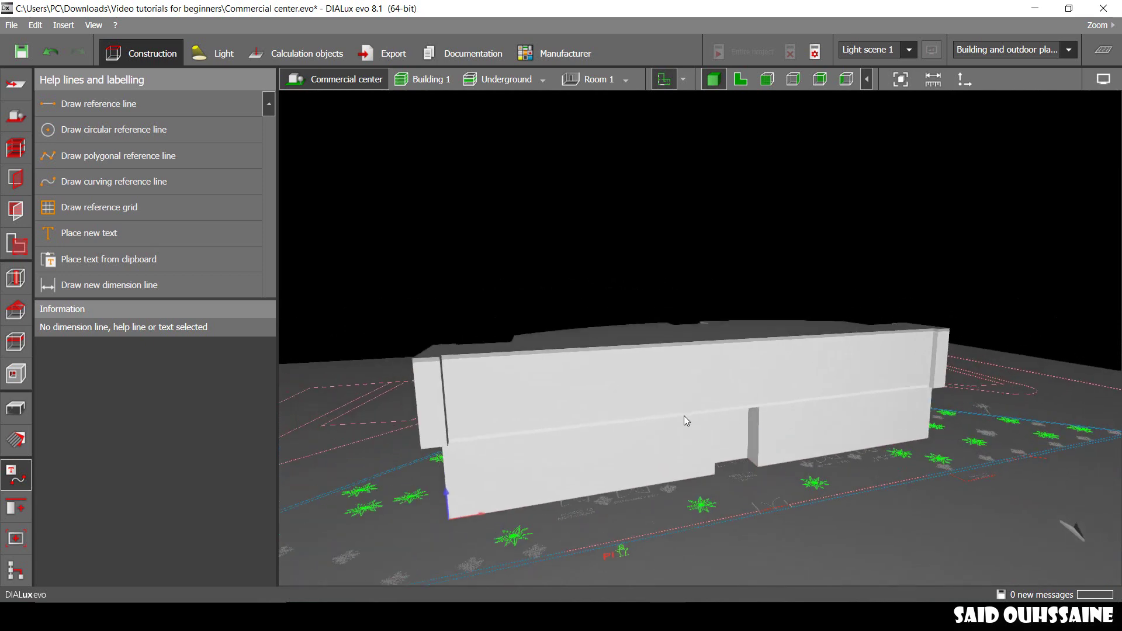
{"action": "right_click_drag", "start_coordinate": [632, 418], "coordinate": [637, 419]}
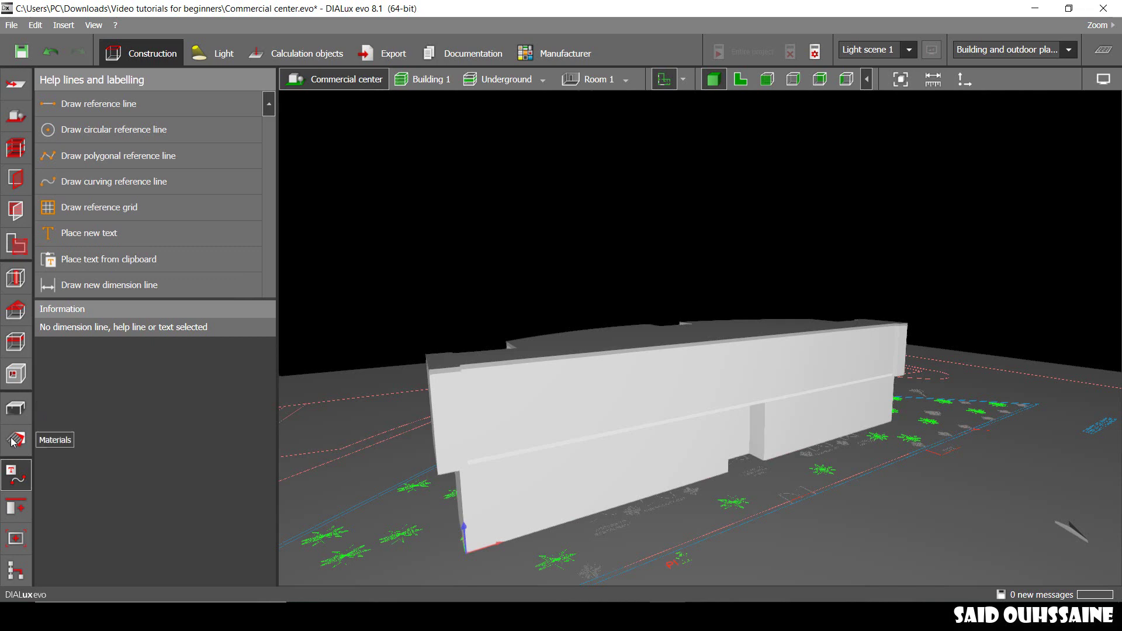
{"action": "right_click_drag", "start_coordinate": [408, 322], "coordinate": [845, 454]}
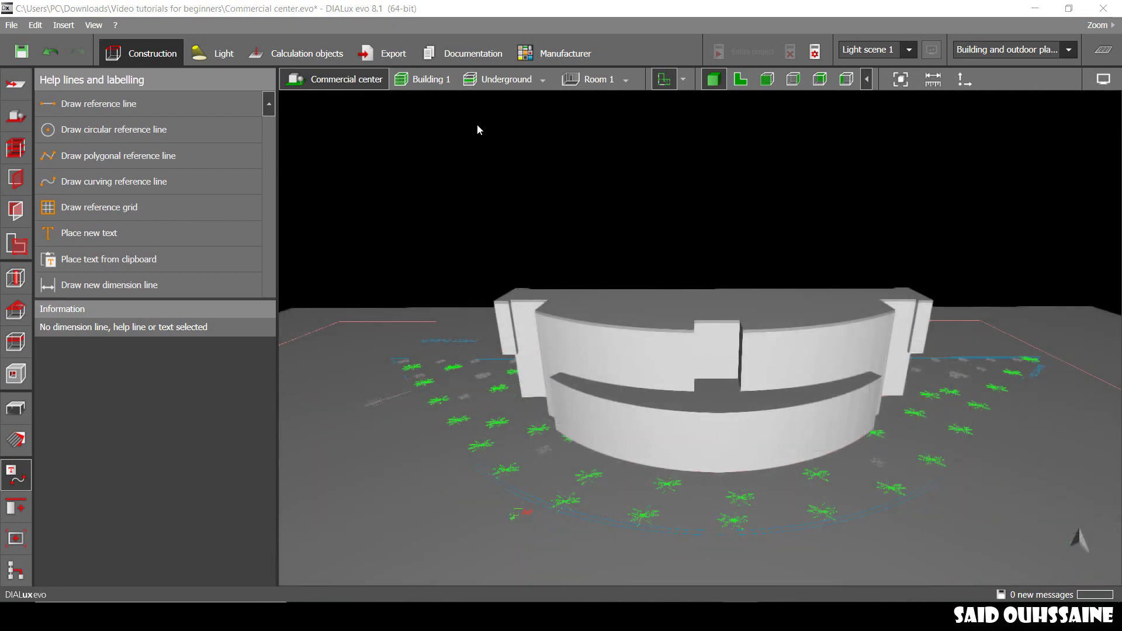
{"action": "left_click", "coordinate": [506, 79]}
{"action": "left_click", "coordinate": [741, 79]}
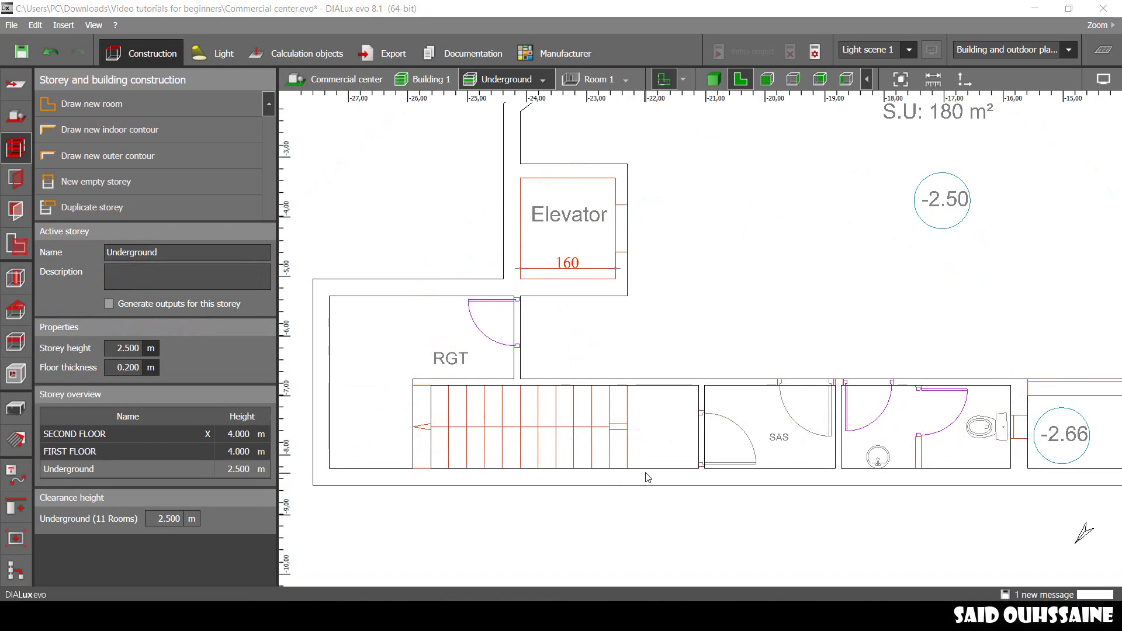
{"action": "middle_click_drag", "start_coordinate": [645, 473], "coordinate": [709, 446]}
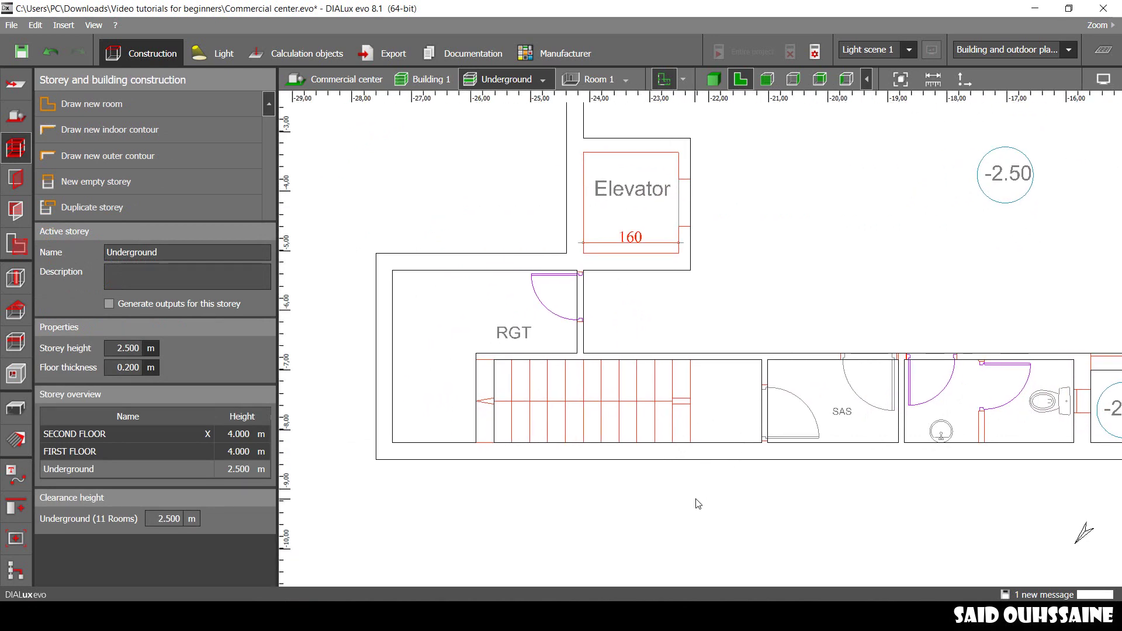
{"action": "scroll", "coordinate": [695, 499], "scroll_direction": "up", "scroll_amount": 1}
{"action": "middle_click_drag", "start_coordinate": [695, 499], "coordinate": [789, 545]}
{"action": "scroll", "coordinate": [751, 519], "scroll_direction": "up", "scroll_amount": 1}
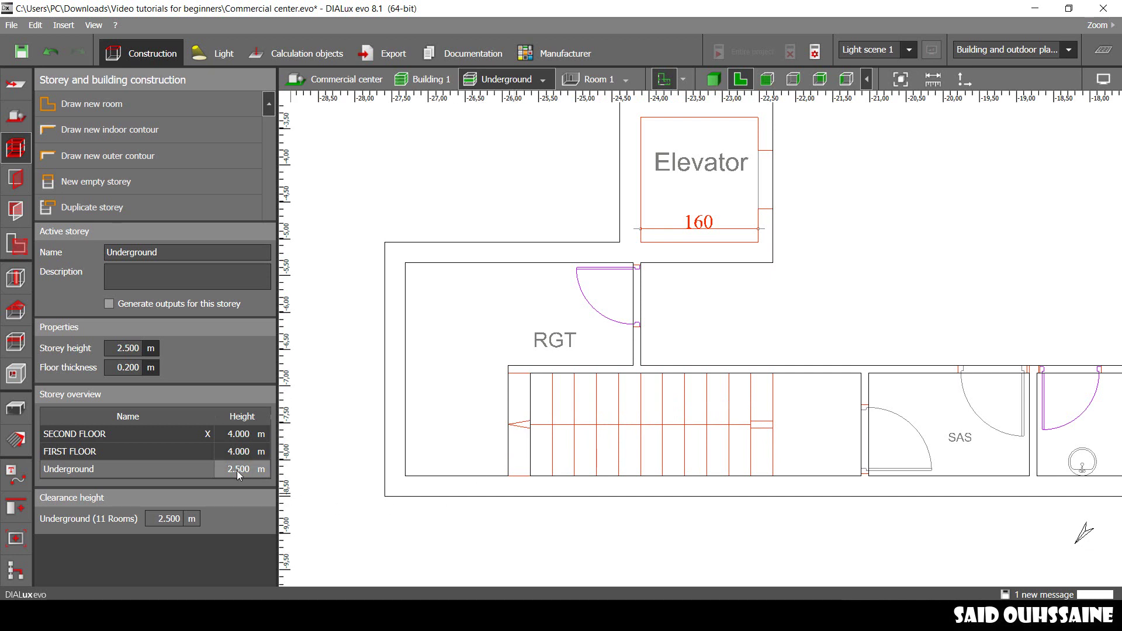
{"action": "middle_click_drag", "start_coordinate": [623, 491], "coordinate": [594, 443]}
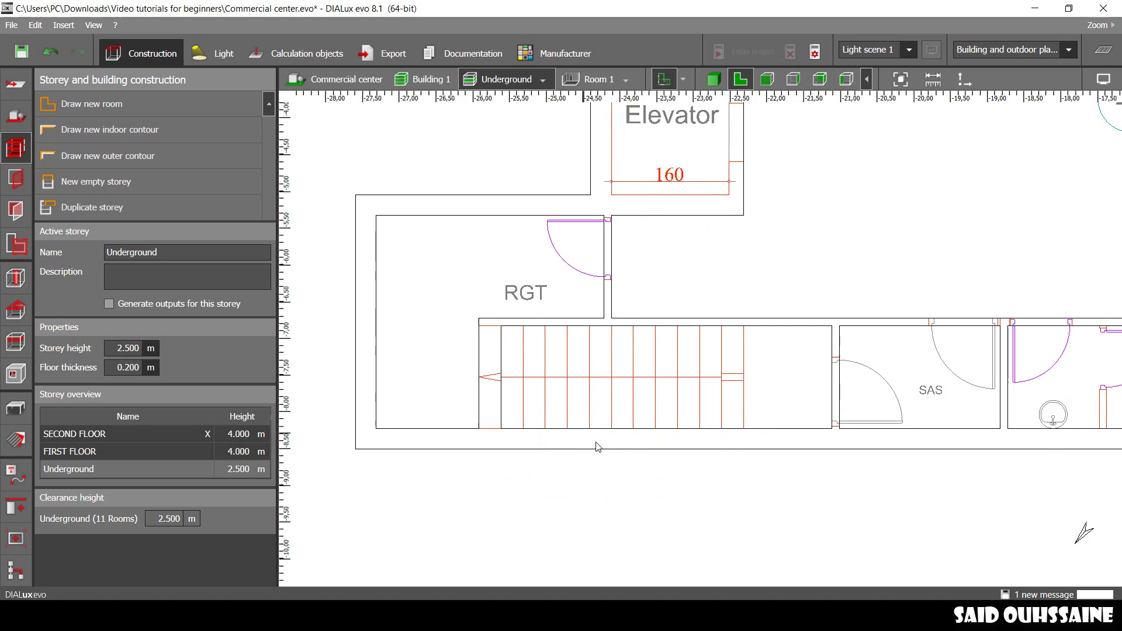
{"action": "scroll", "coordinate": [739, 399], "scroll_direction": "up", "scroll_amount": 1}
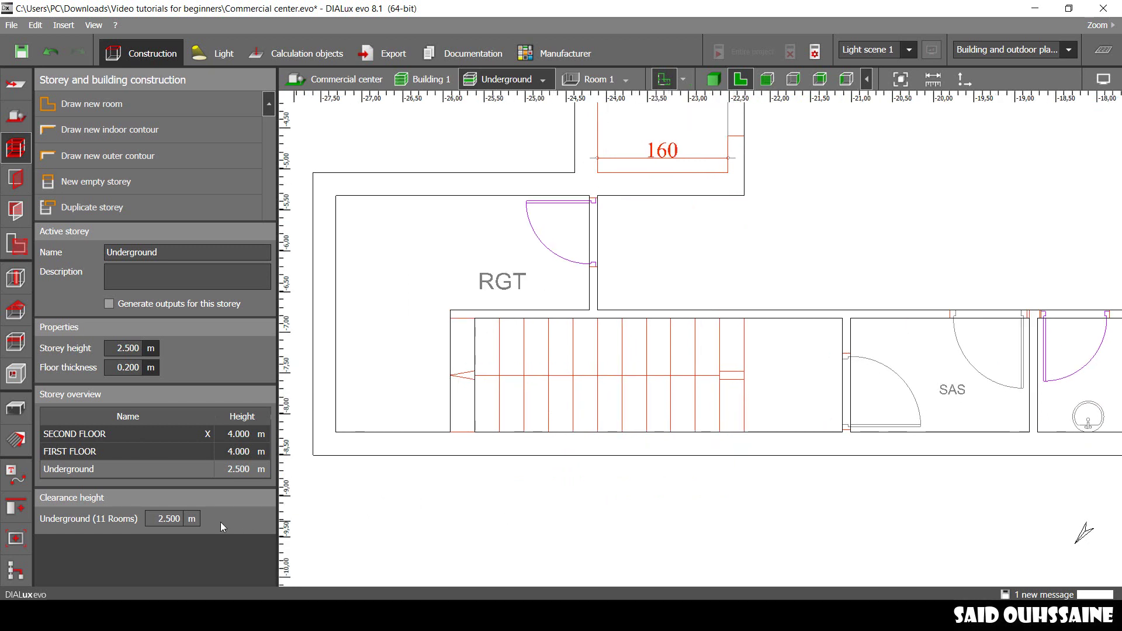
Switch to the Windows calculator and divide 2.5 by 12.
{"action": "left_click", "coordinate": [614, 615]}
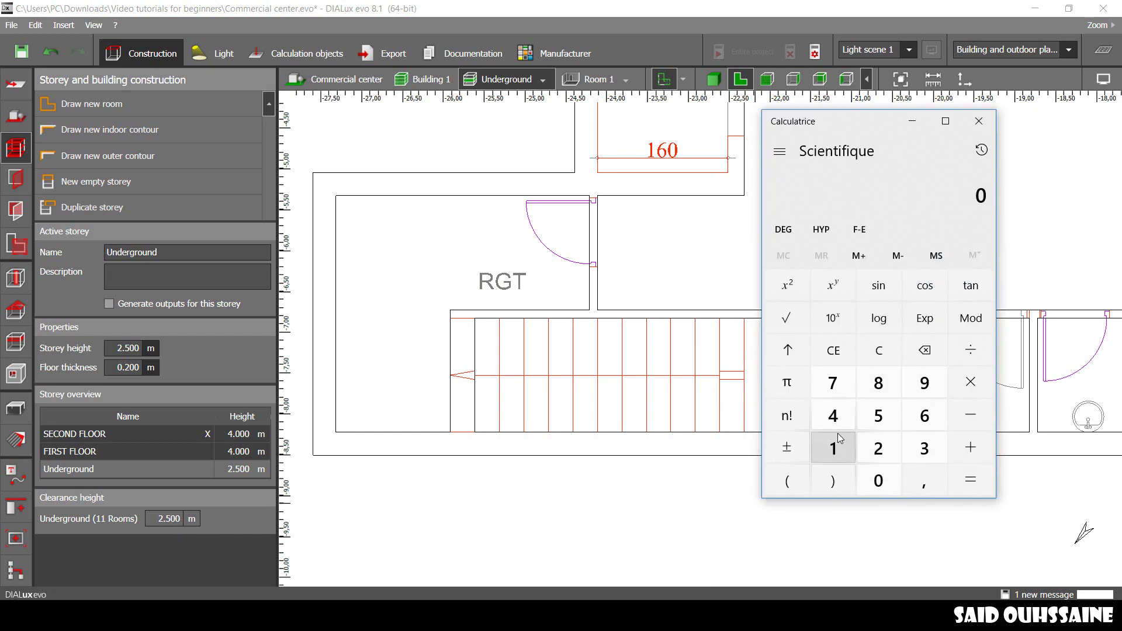
{"action": "left_click", "coordinate": [875, 454]}
{"action": "left_click", "coordinate": [921, 485]}
{"action": "left_click", "coordinate": [878, 415]}
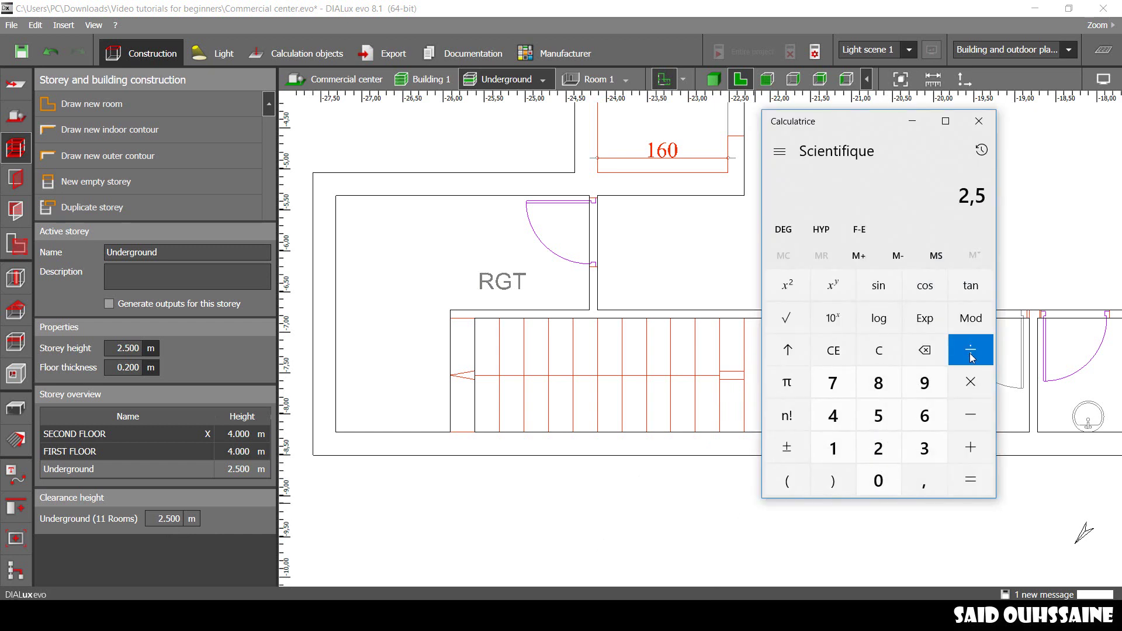
{"action": "left_click", "coordinate": [833, 448]}
{"action": "left_click", "coordinate": [878, 448]}
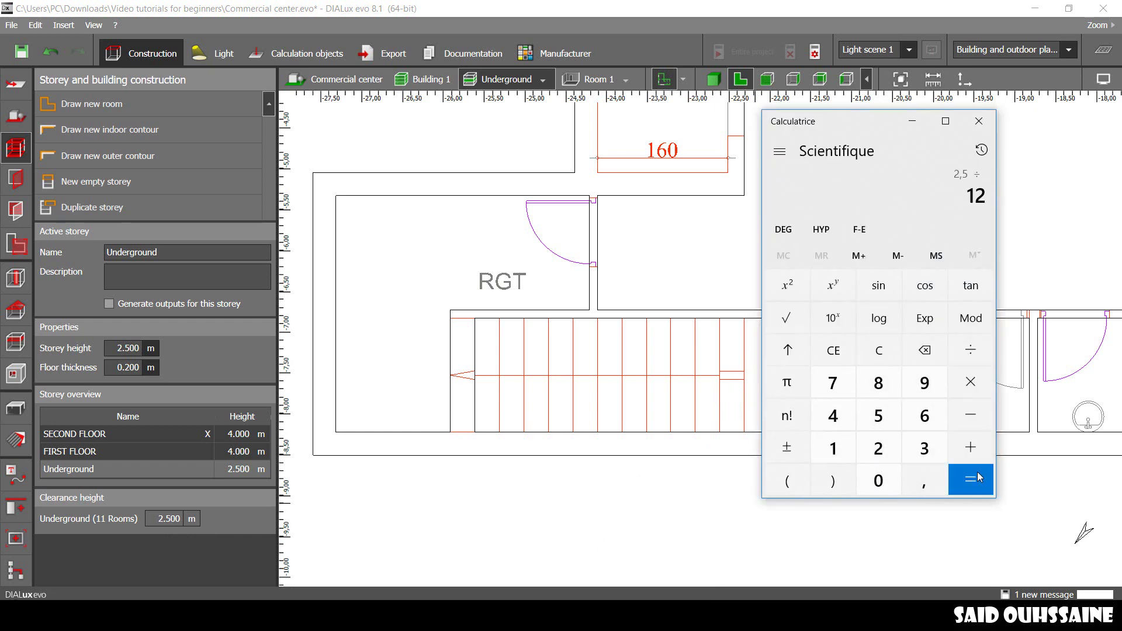
{"action": "left_click", "coordinate": [977, 480]}
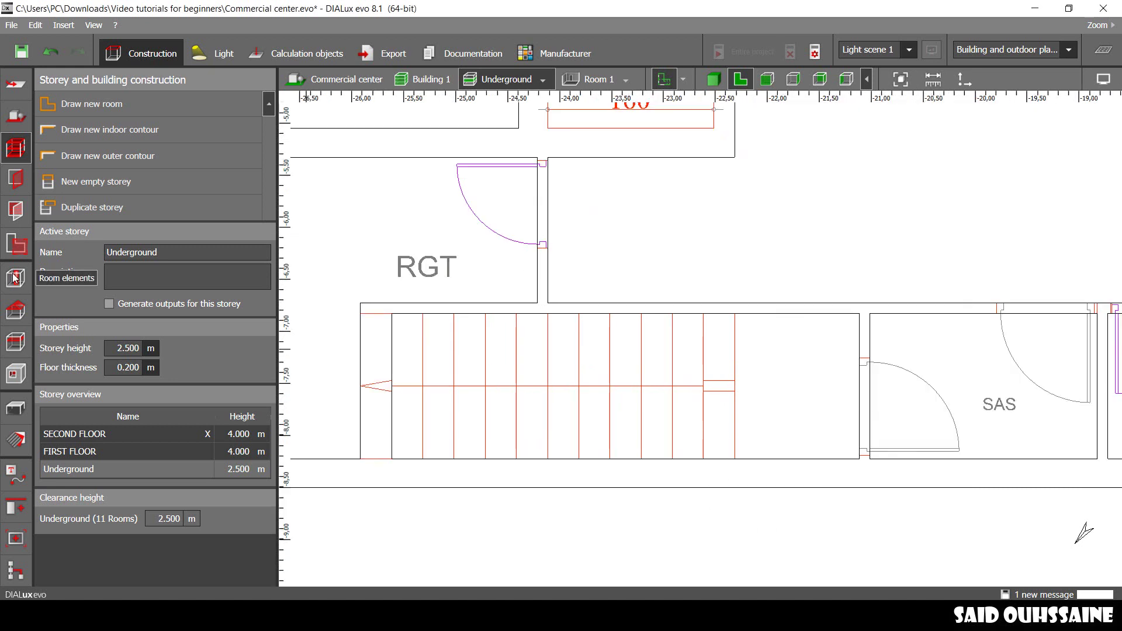
Draw a rectangular column about 0.3 m by 1.4 m over the stair tread nearest the SAS room.
{"action": "left_click", "coordinate": [15, 279]}
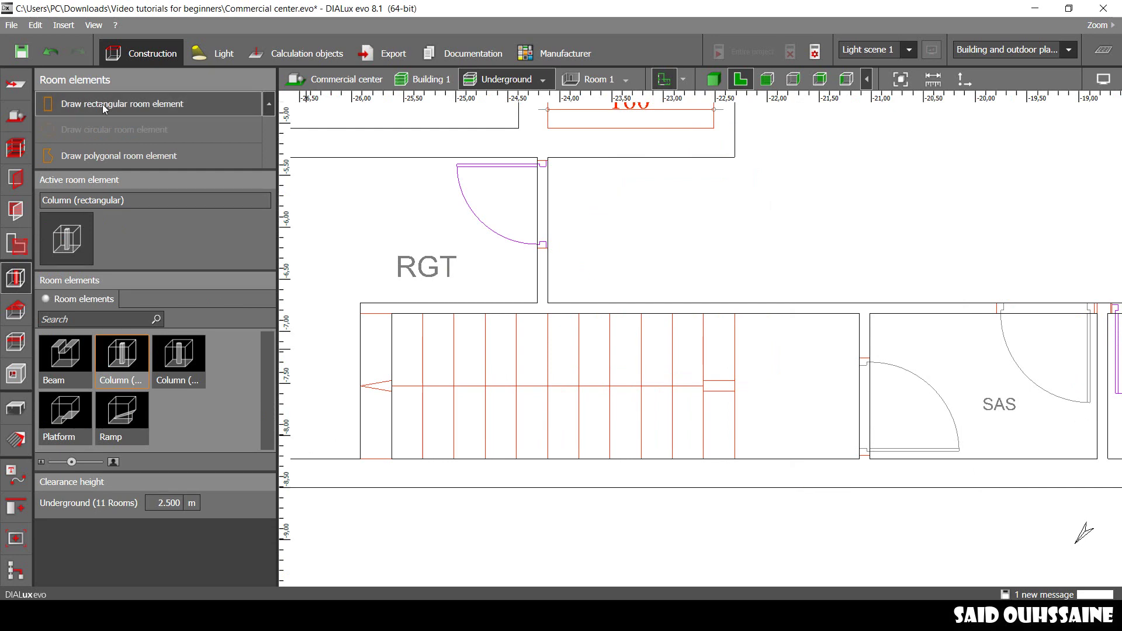
{"action": "left_click", "coordinate": [155, 103]}
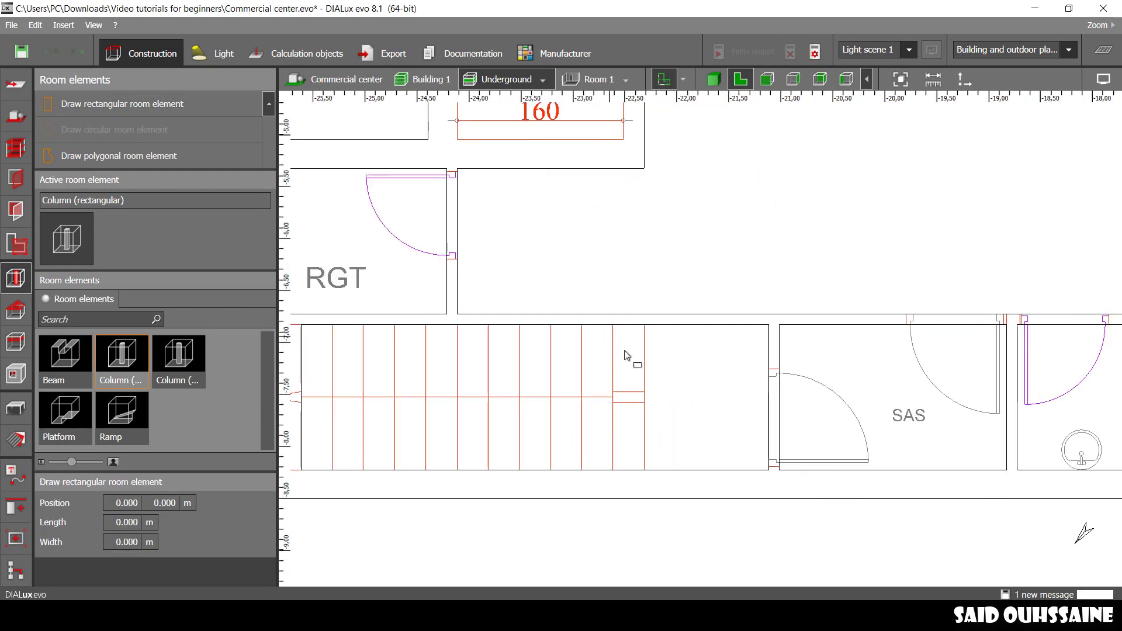
{"action": "scroll", "coordinate": [625, 352], "scroll_direction": "up", "scroll_amount": 5}
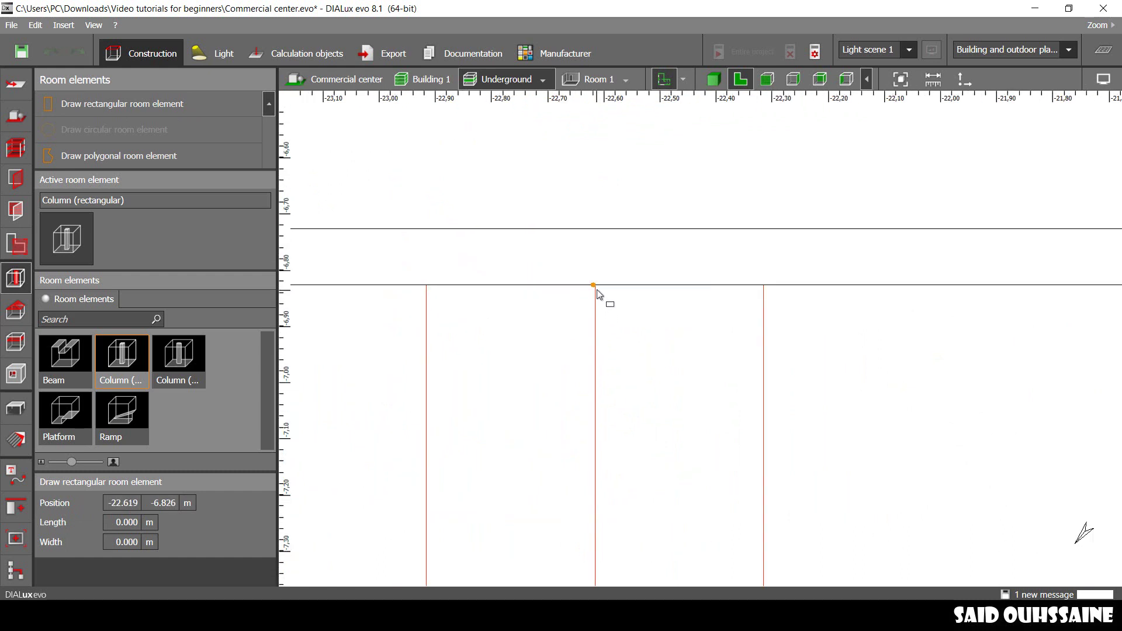
{"action": "left_click", "coordinate": [597, 289]}
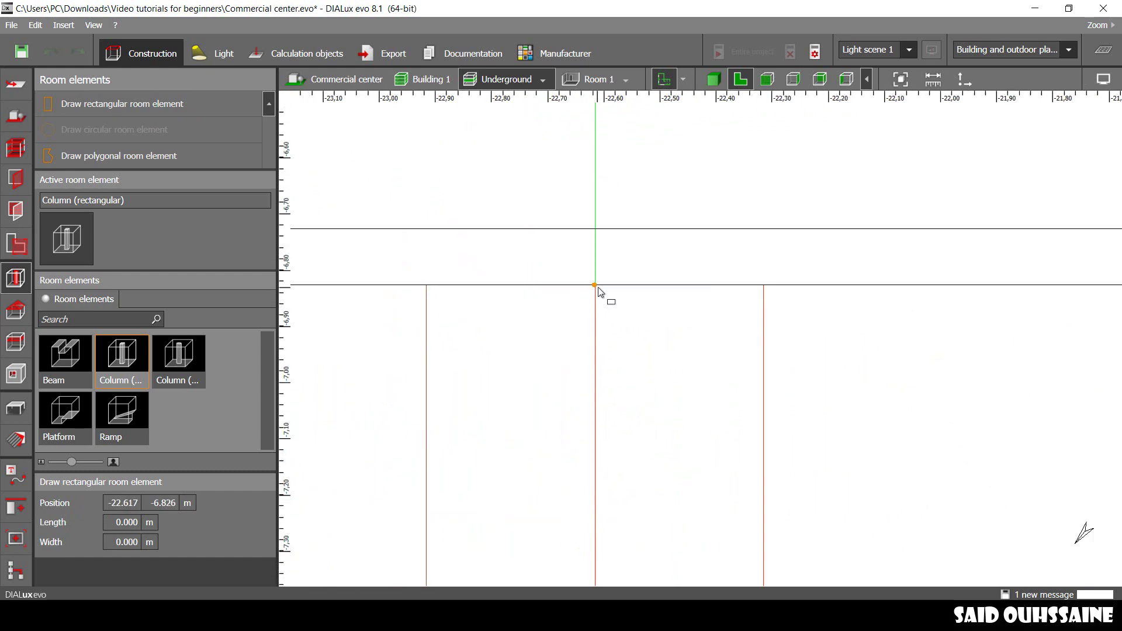
{"action": "left_click", "coordinate": [766, 290]}
{"action": "scroll", "coordinate": [731, 350], "scroll_direction": "down", "scroll_amount": 4}
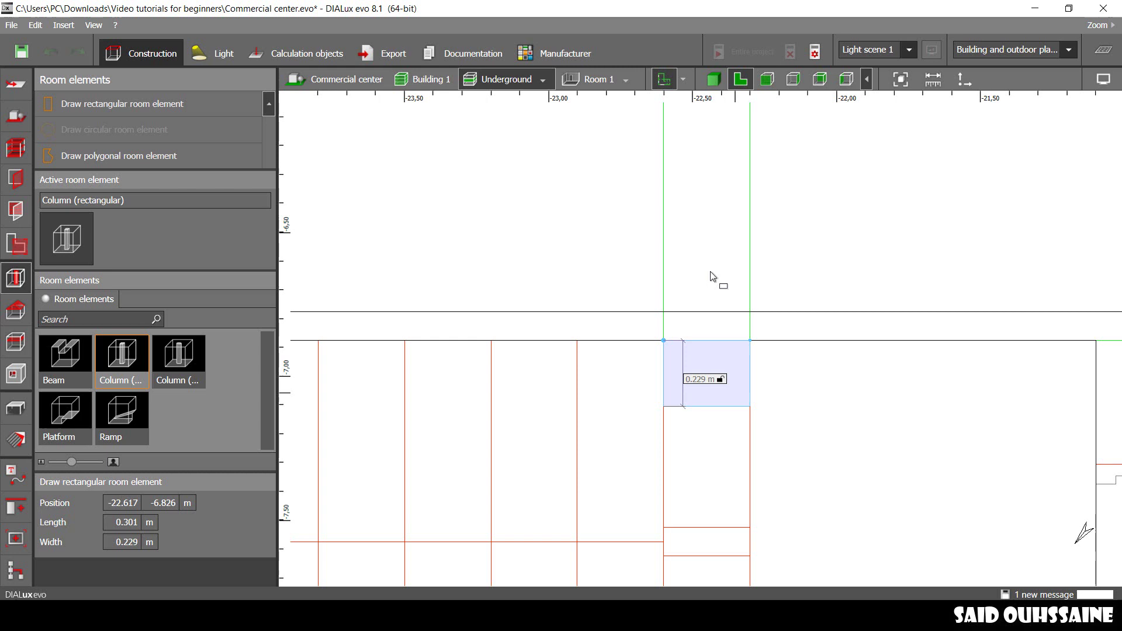
{"action": "left_click", "coordinate": [695, 548]}
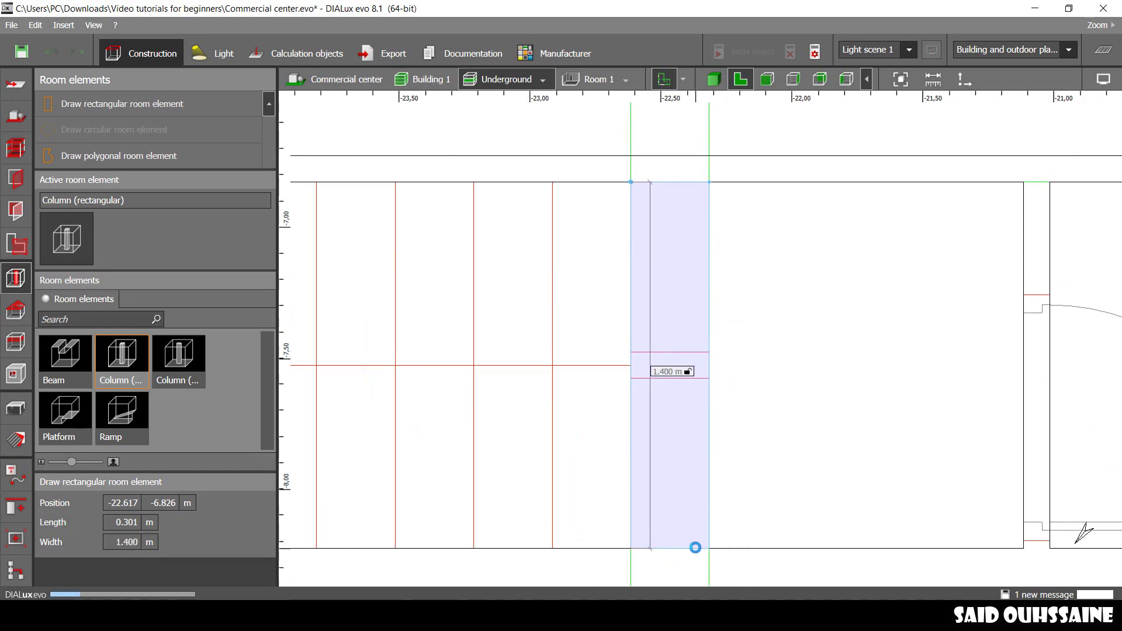
{"action": "scroll", "coordinate": [698, 514], "scroll_direction": "down", "scroll_amount": 2}
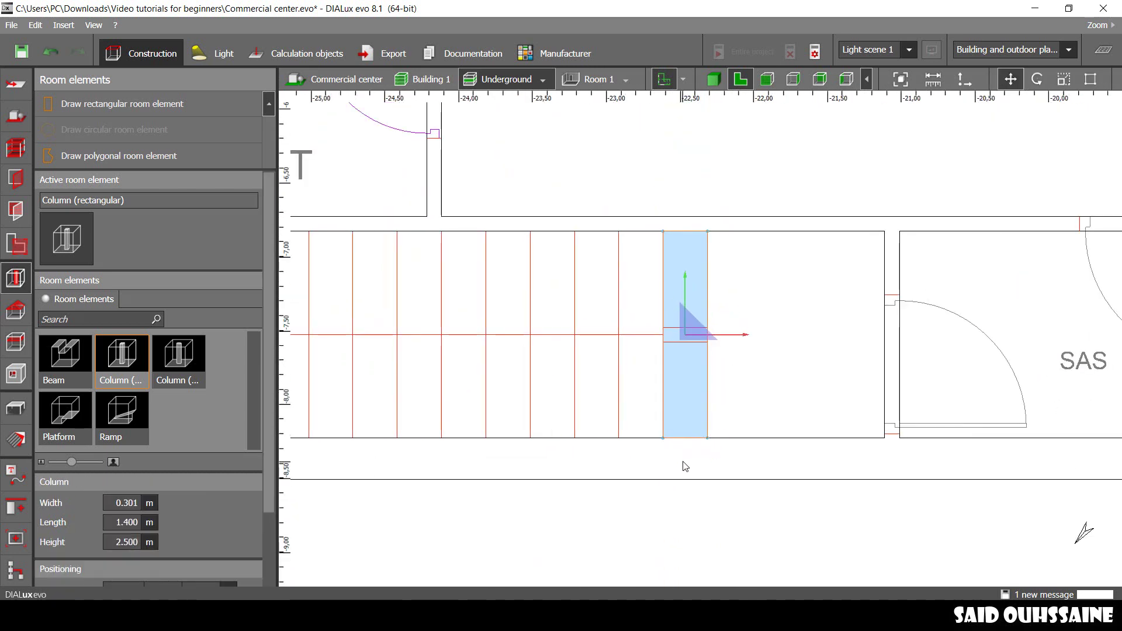
{"action": "right_click_drag", "start_coordinate": [685, 466], "coordinate": [671, 482]}
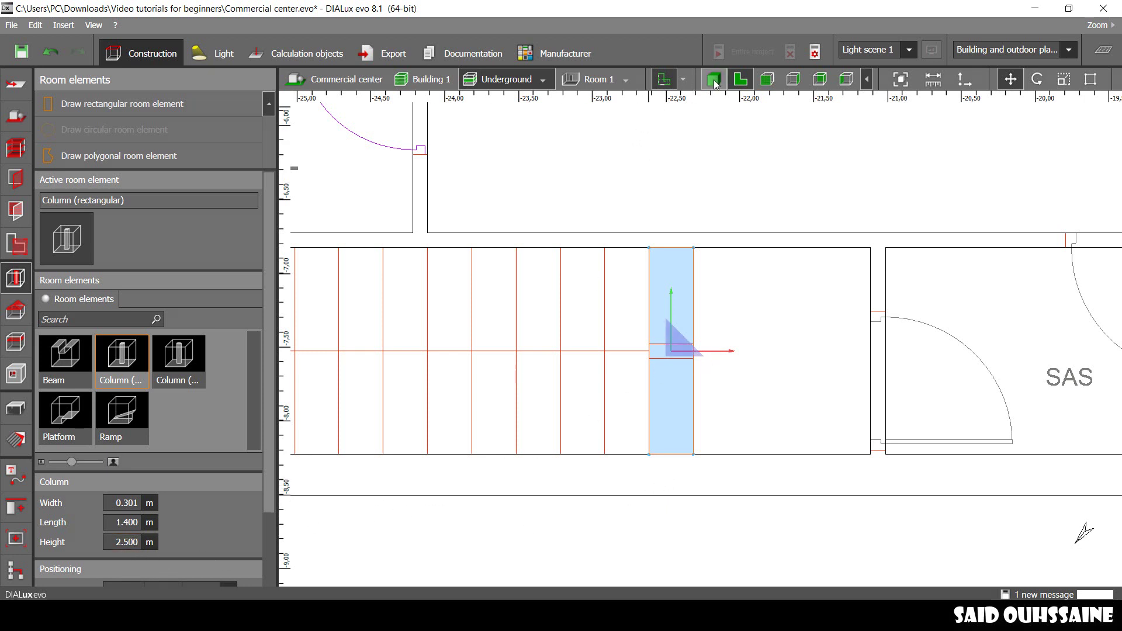
Inspect the new stair column between the underground walls in the 3D view.
{"action": "left_click", "coordinate": [583, 334]}
{"action": "left_click", "coordinate": [713, 79]}
{"action": "scroll", "coordinate": [721, 331], "scroll_direction": "up", "scroll_amount": 5}
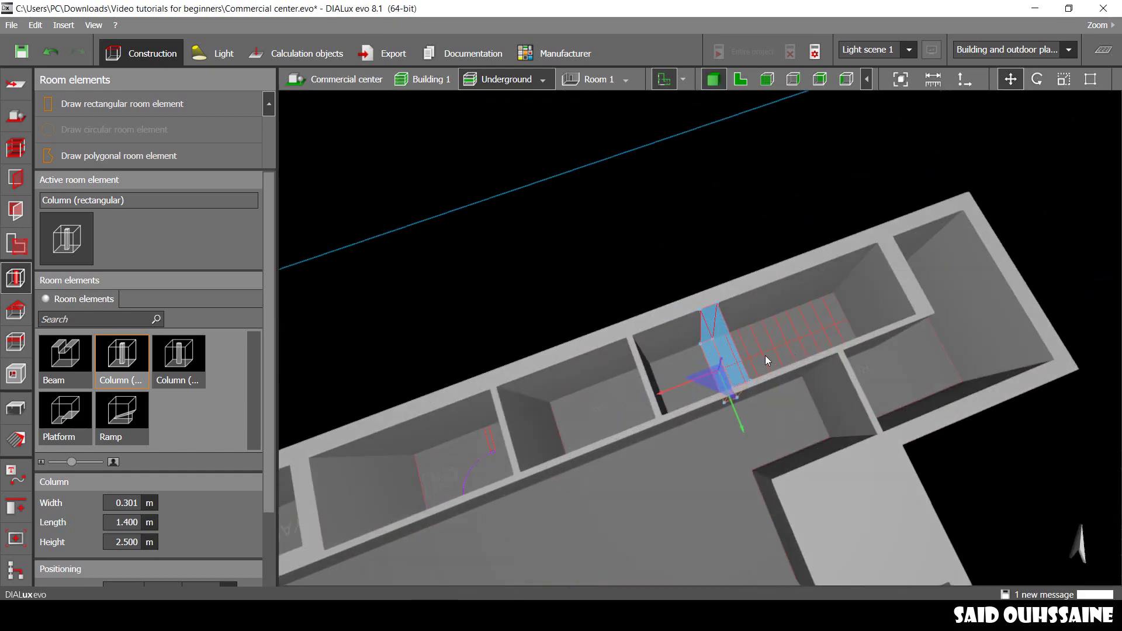
{"action": "scroll", "coordinate": [735, 366], "scroll_direction": "up", "scroll_amount": 5}
{"action": "right_click_drag", "start_coordinate": [485, 348], "coordinate": [605, 299]}
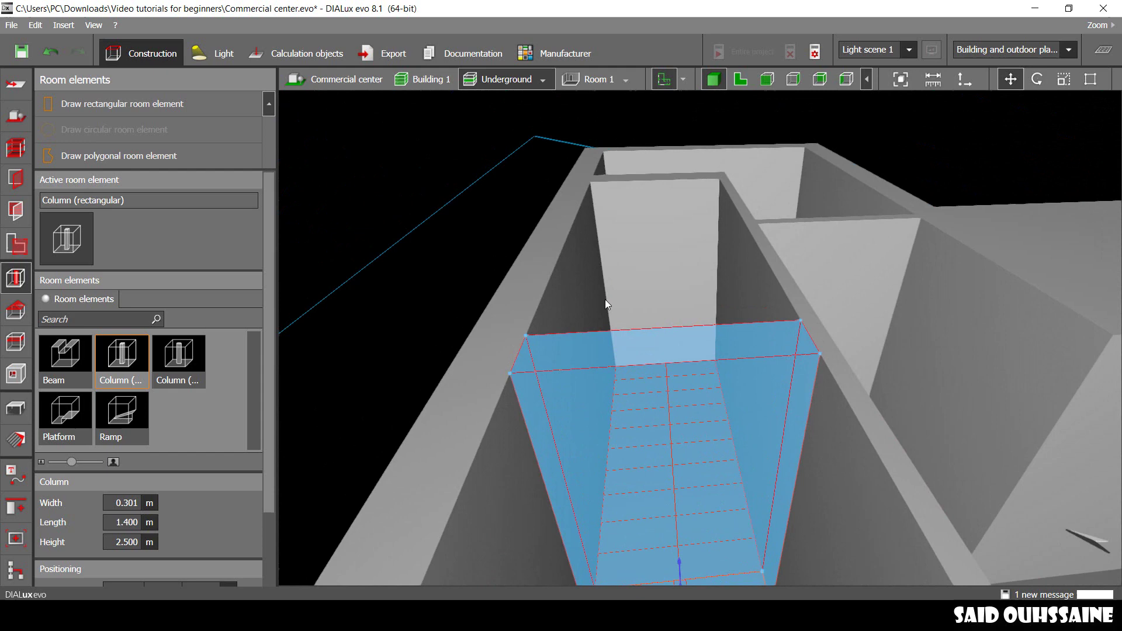
{"action": "scroll", "coordinate": [682, 412], "scroll_direction": "down", "scroll_amount": 4}
{"action": "key", "text": "Escape"}
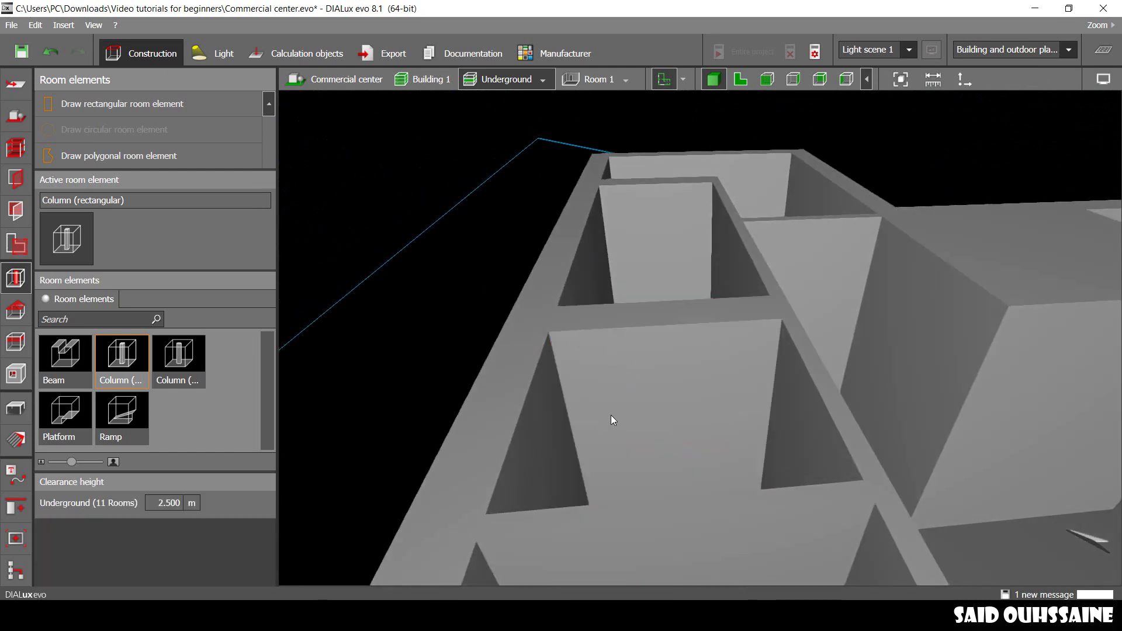
Set the stair column's width to 0.300 m in the floor plan.
{"action": "scroll", "coordinate": [623, 401], "scroll_direction": "up", "scroll_amount": 5}
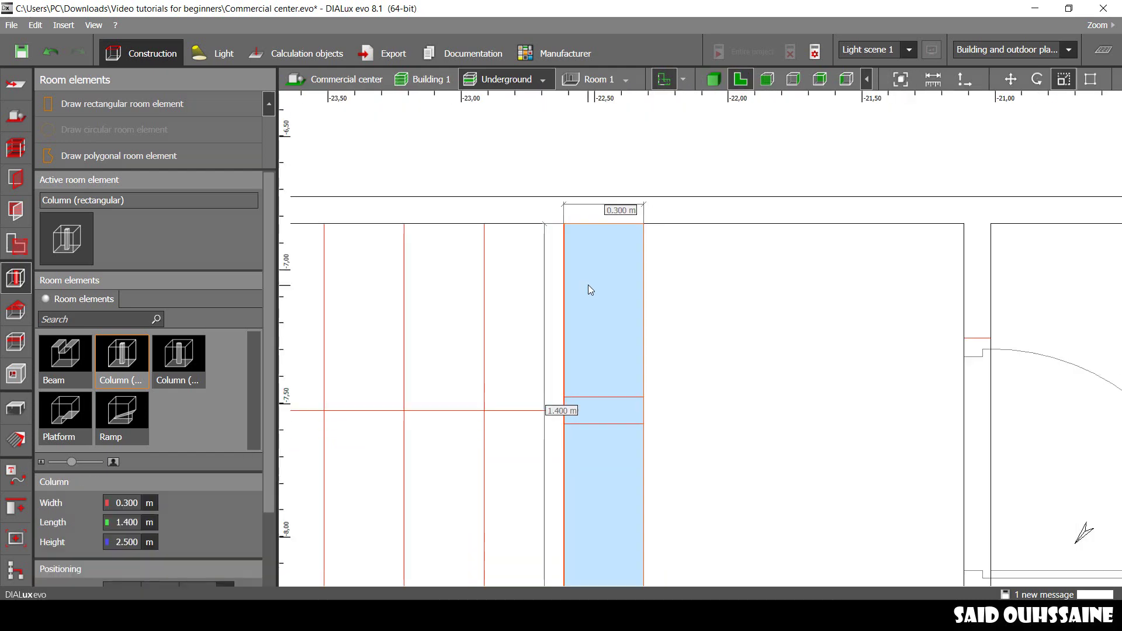
{"action": "scroll", "coordinate": [672, 287], "scroll_direction": "down", "scroll_amount": 6}
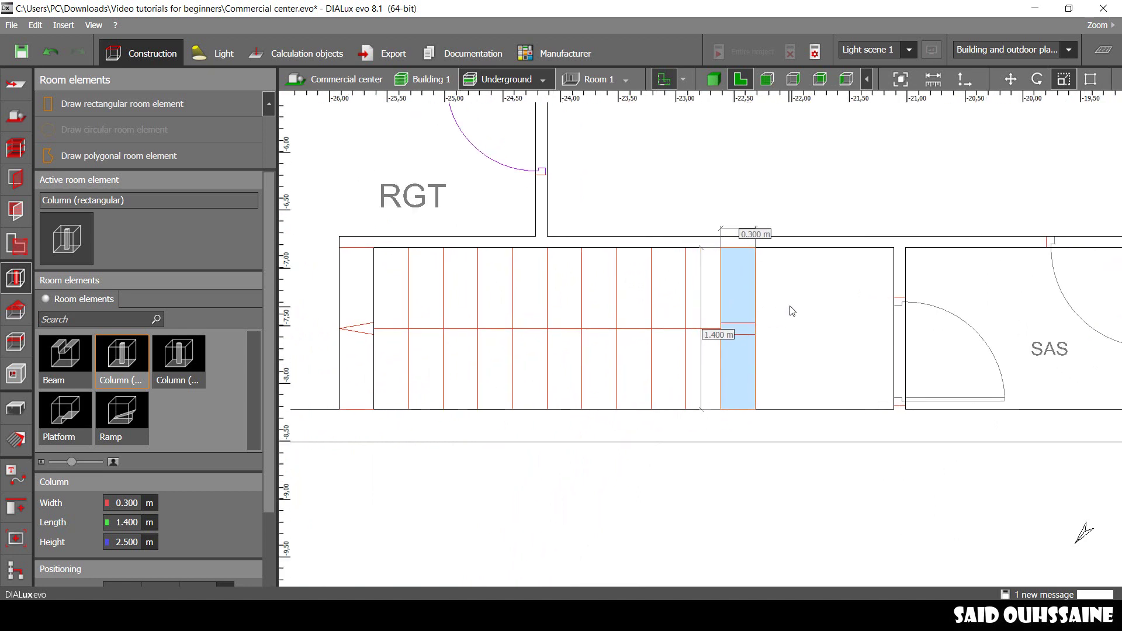
{"action": "left_click", "coordinate": [711, 313]}
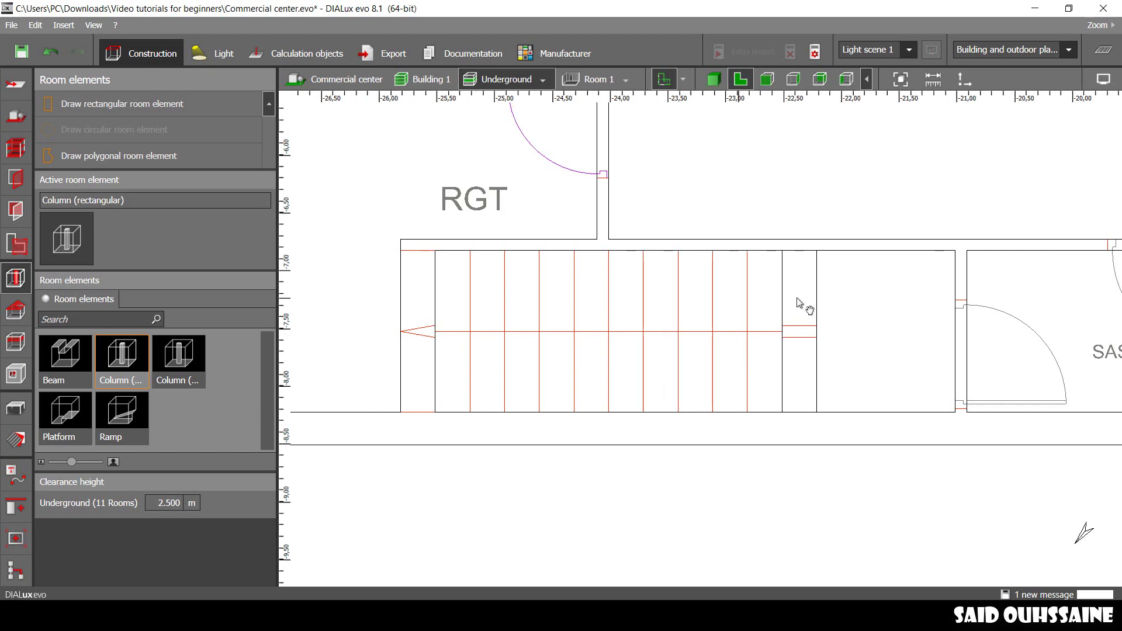
Copy the stair column and place pasted copies side by side over the adjoining treads towards the RGT room.
{"action": "scroll", "coordinate": [871, 318], "scroll_direction": "up", "scroll_amount": 2}
{"action": "left_click", "coordinate": [816, 338]}
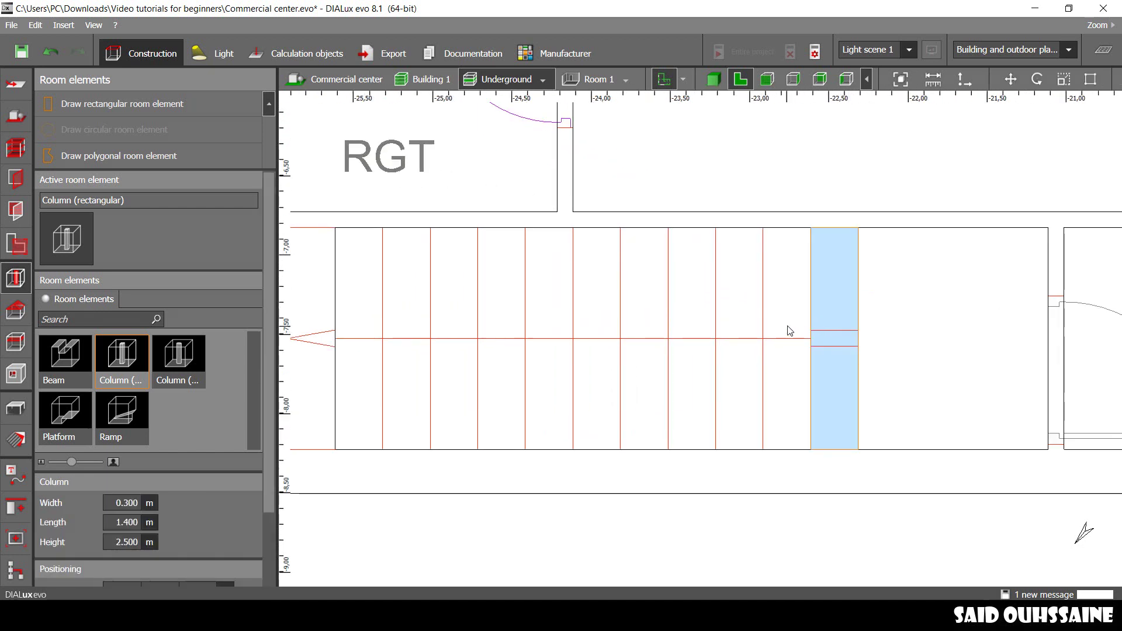
{"action": "right_click", "coordinate": [831, 288]}
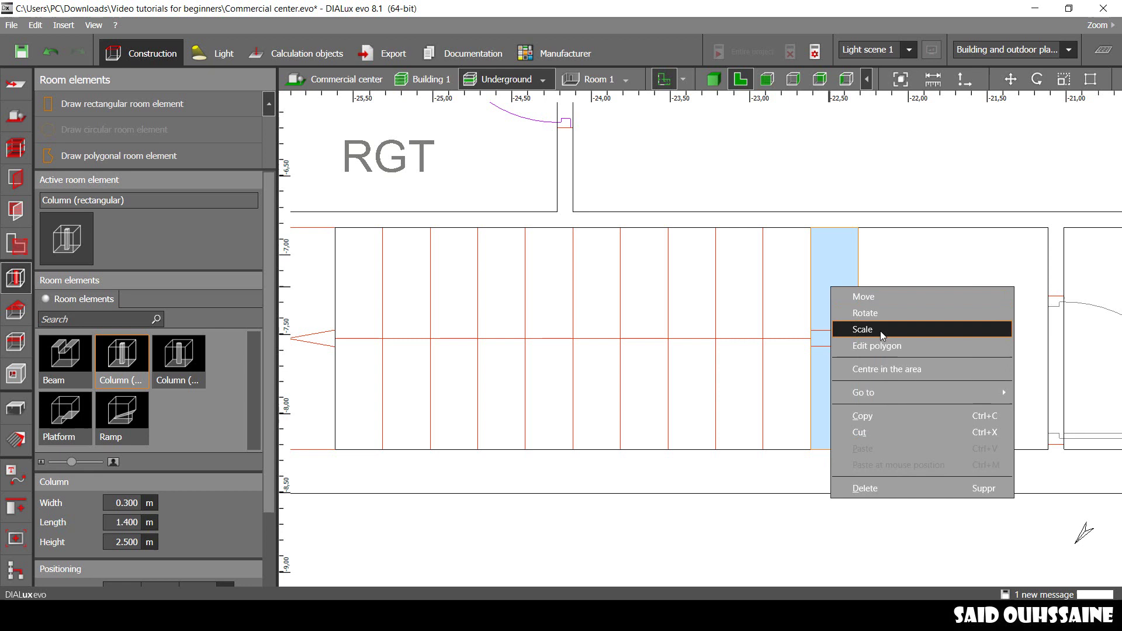
{"action": "left_click", "coordinate": [882, 416]}
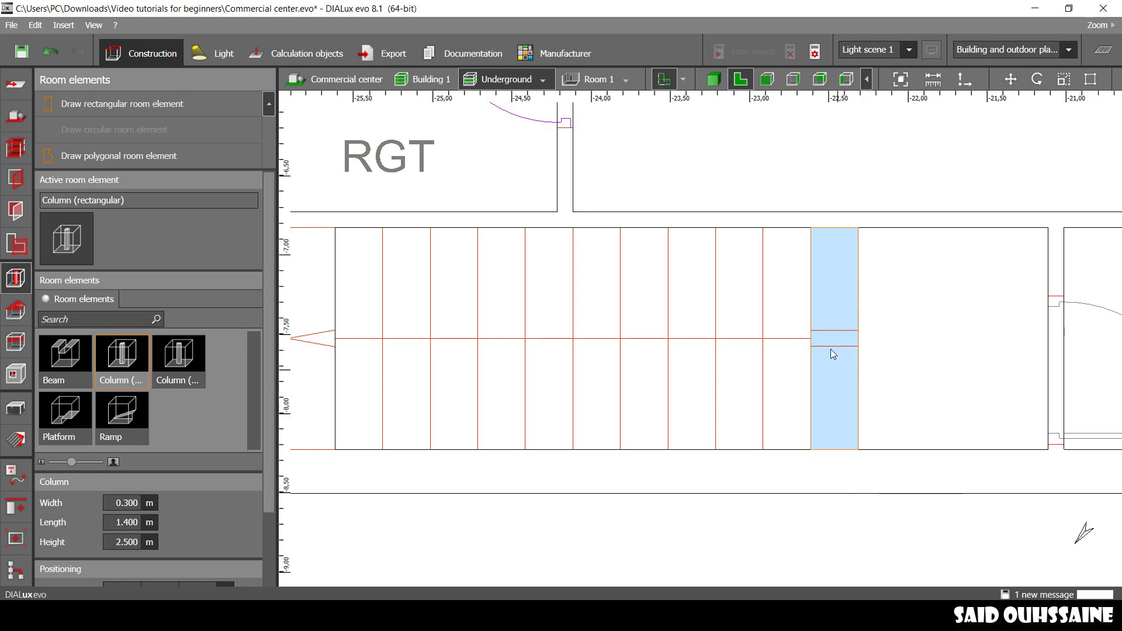
{"action": "right_click", "coordinate": [779, 289]}
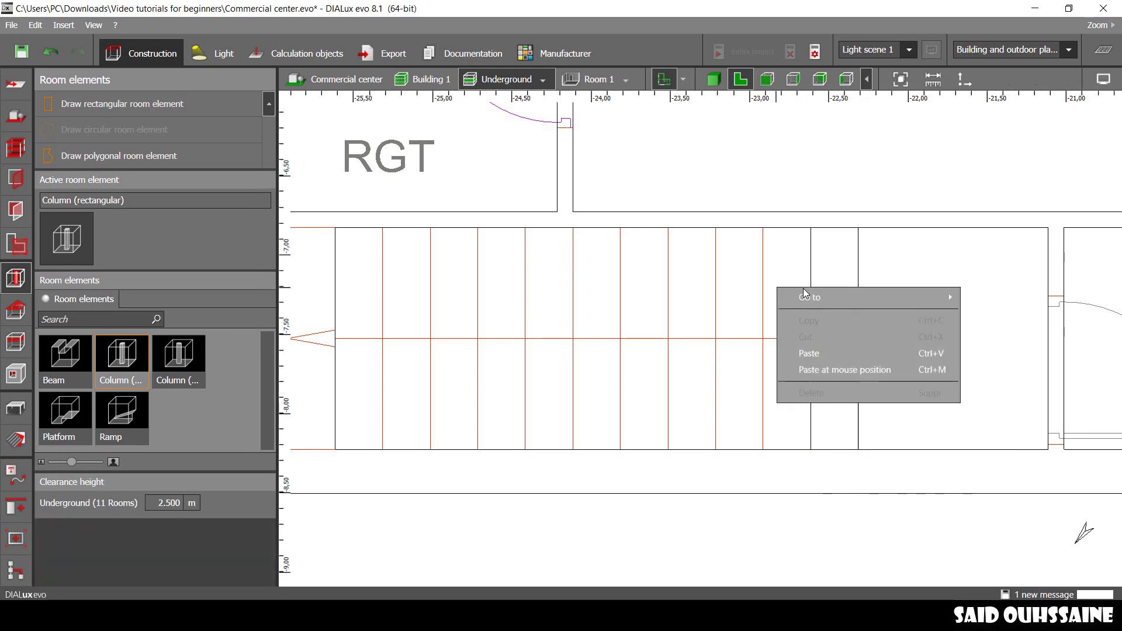
{"action": "left_click", "coordinate": [839, 351]}
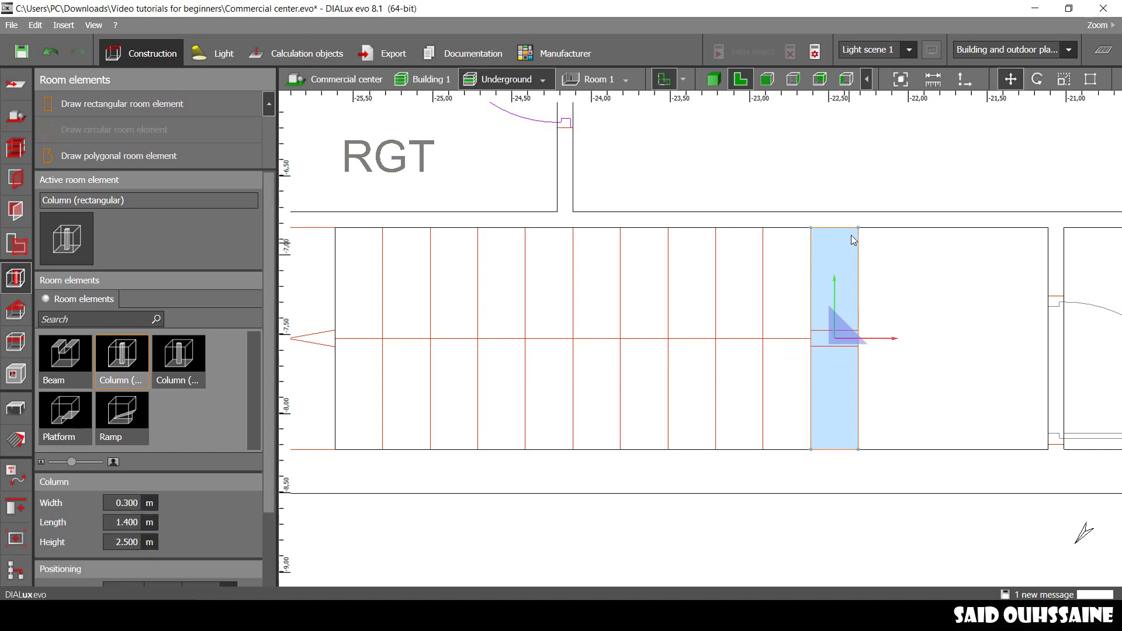
{"action": "left_click_drag", "start_coordinate": [859, 231], "coordinate": [762, 230]}
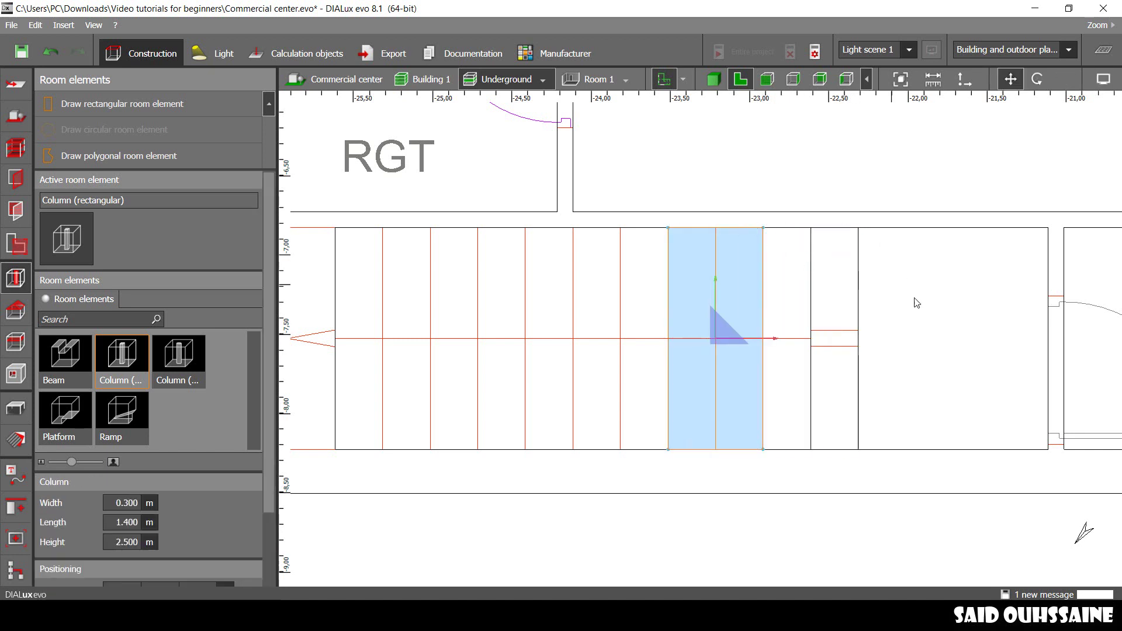
Copy all the stair columns and paste them along the flight to cover the remaining treads.
{"action": "key", "text": "ctrl+a"}
{"action": "key", "text": "ctrl+c"}
{"action": "key", "text": "ctrl+v"}
{"action": "left_click_drag", "start_coordinate": [859, 229], "coordinate": [525, 229]}
{"action": "key", "text": "ctrl+v"}
{"action": "scroll", "coordinate": [624, 308], "scroll_direction": "down", "scroll_amount": 3}
Examine the full row of stair columns in the 3D view.
{"action": "left_click", "coordinate": [711, 86]}
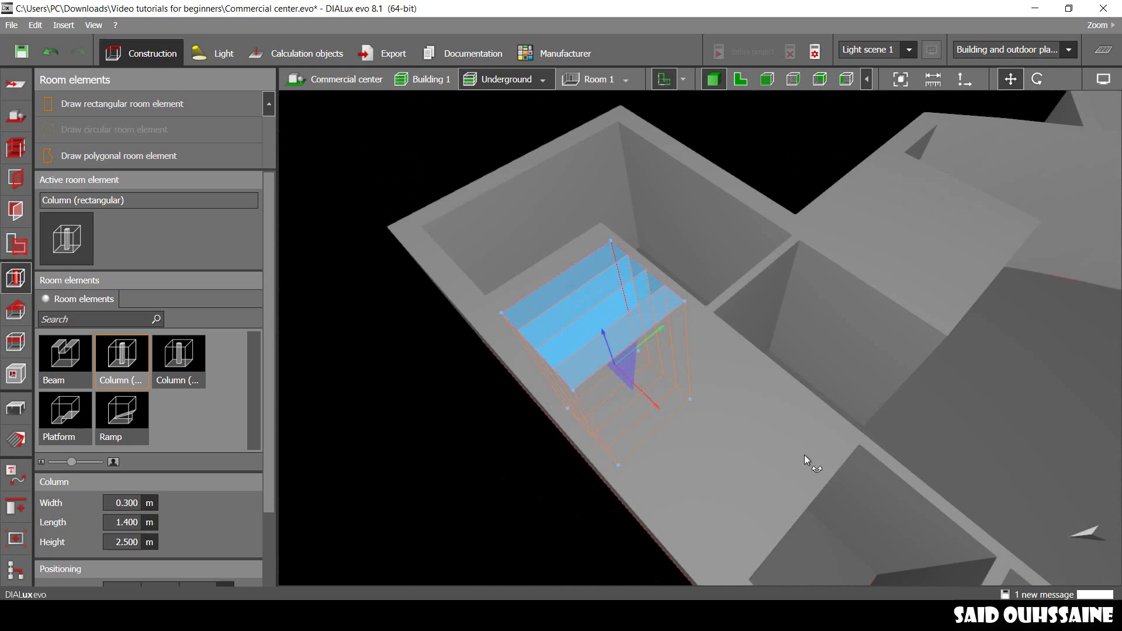
{"action": "left_click", "coordinate": [700, 471]}
{"action": "right_click_drag", "start_coordinate": [737, 433], "coordinate": [626, 391]}
{"action": "scroll", "coordinate": [626, 391], "scroll_direction": "down", "scroll_amount": 2}
{"action": "middle_click_drag", "start_coordinate": [626, 391], "coordinate": [614, 343]}
{"action": "right_click_drag", "start_coordinate": [615, 344], "coordinate": [767, 374]}
Move the duplicate mid-flight stair column onto the empty end tread below the RGT room in the floor plan.
{"action": "left_click", "coordinate": [741, 79]}
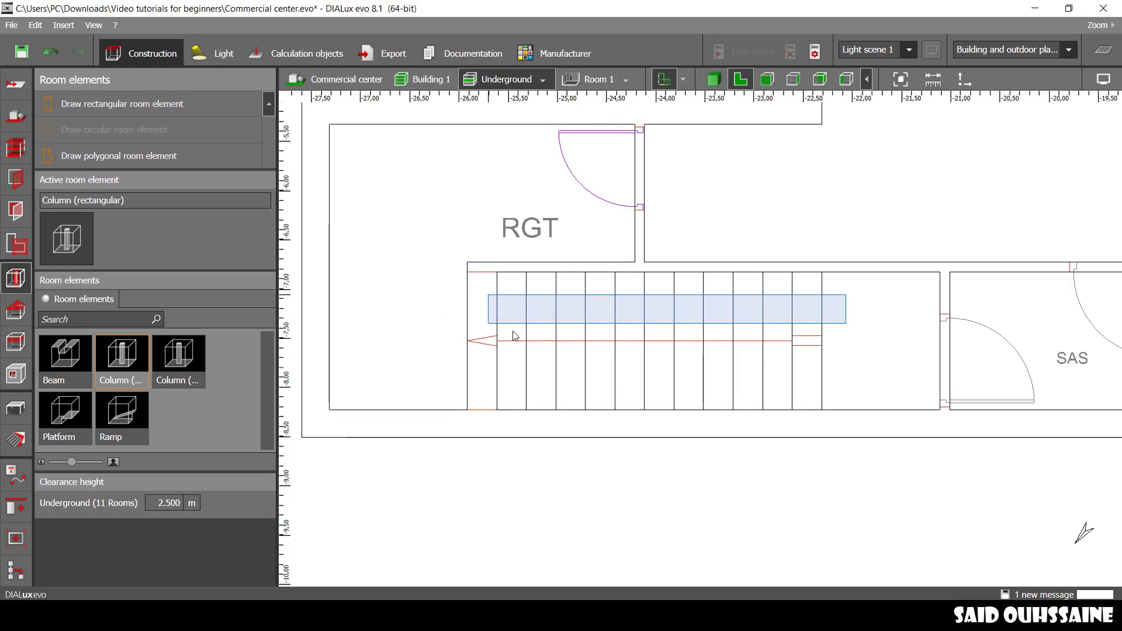
{"action": "left_click", "coordinate": [513, 351]}
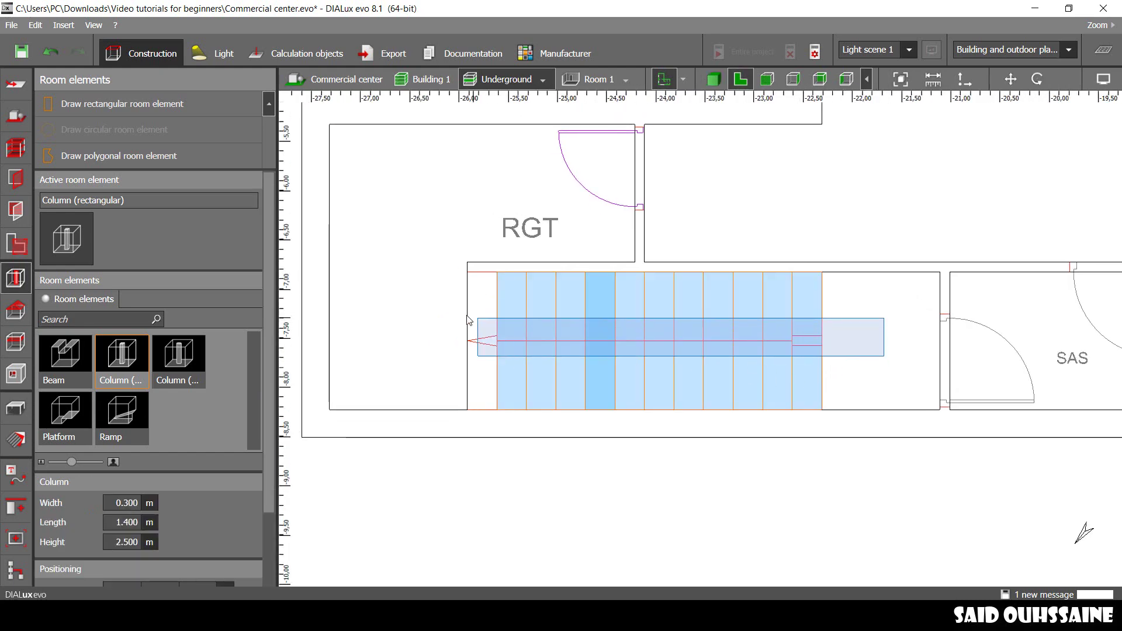
{"action": "left_click", "coordinate": [604, 319]}
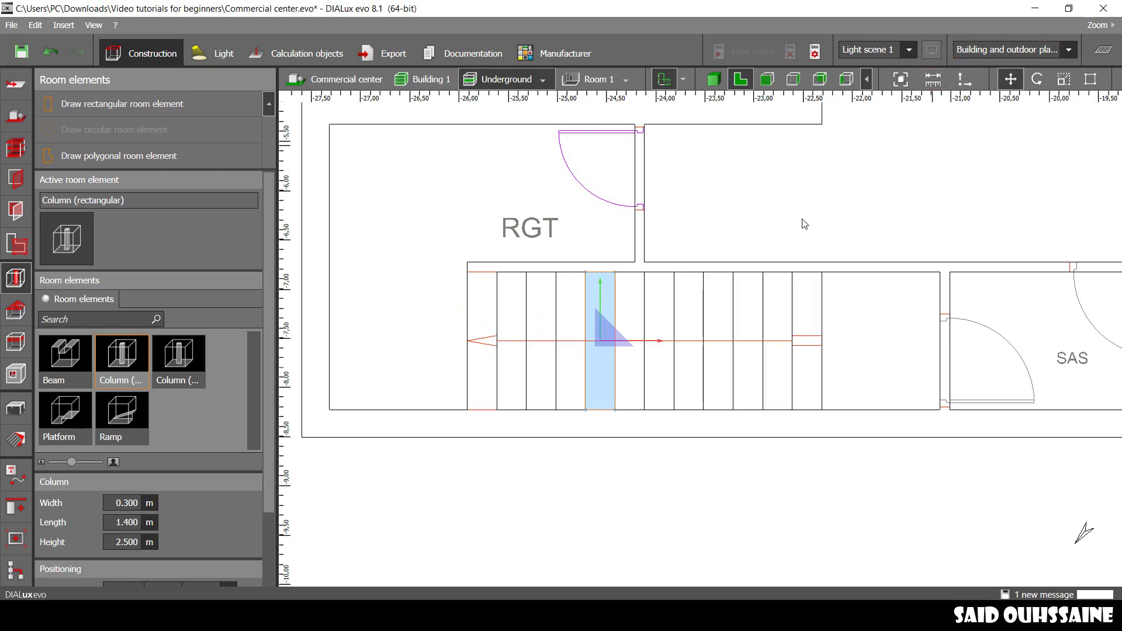
{"action": "left_click_drag", "start_coordinate": [661, 340], "coordinate": [549, 340]}
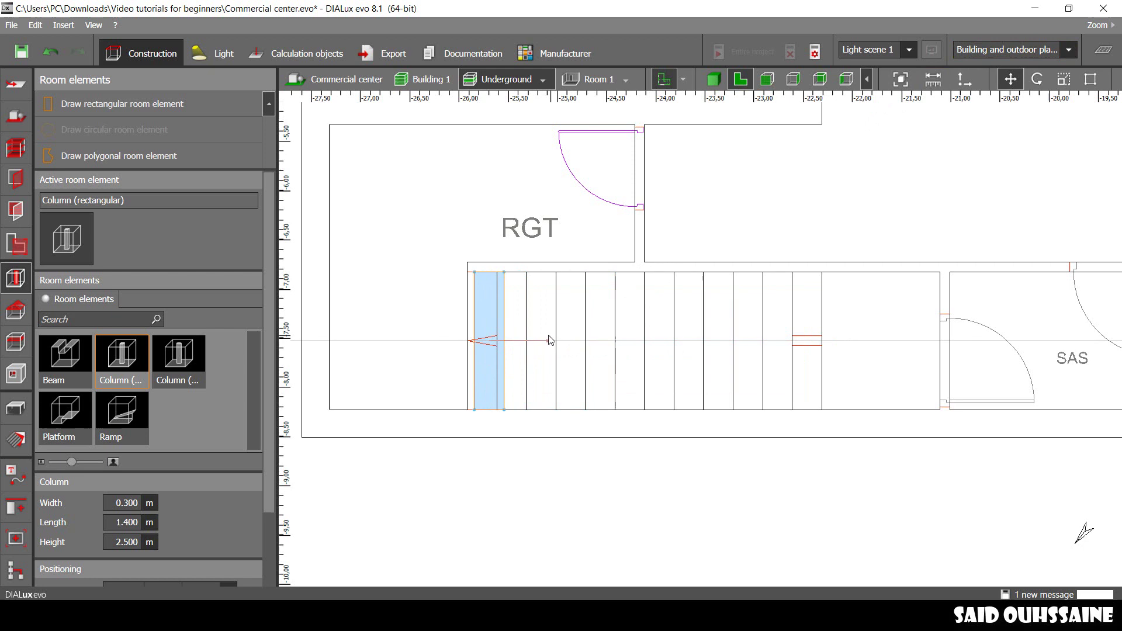
Set the height of all the stair columns to 0.21 m.
{"action": "left_click_drag", "start_coordinate": [865, 381], "coordinate": [478, 310]}
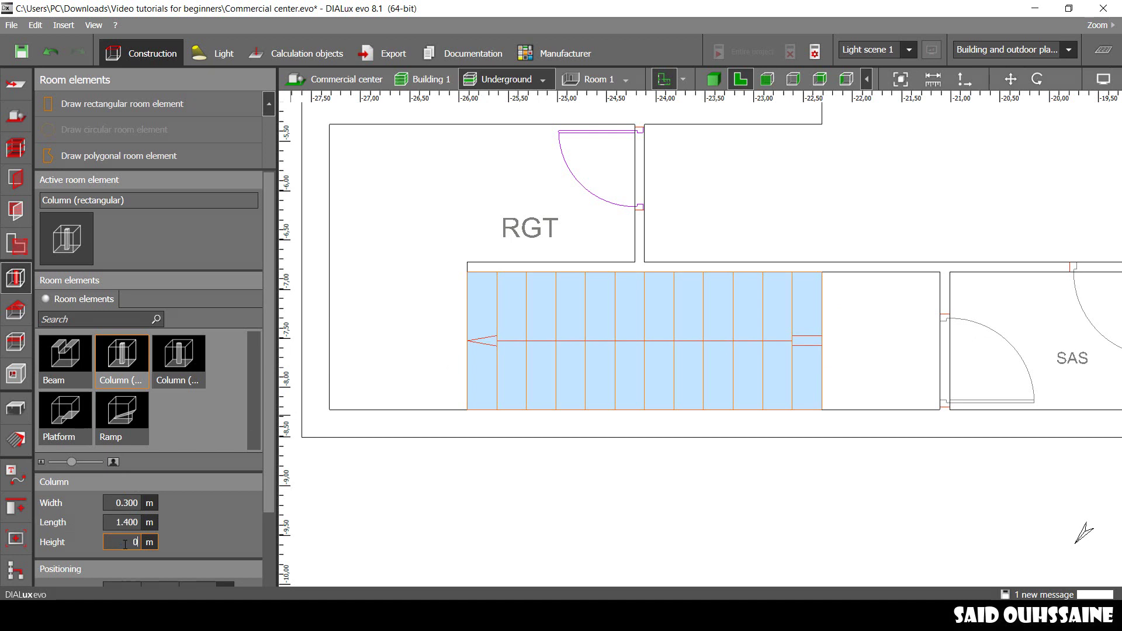
{"action": "key", "text": "Return"}
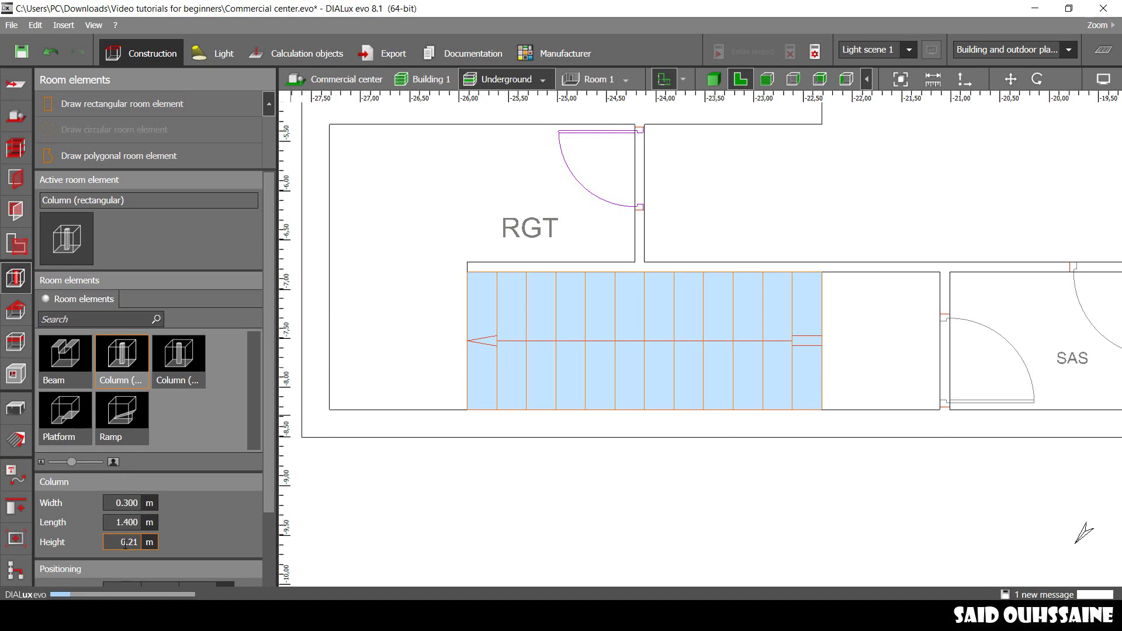
{"action": "left_click", "coordinate": [666, 488]}
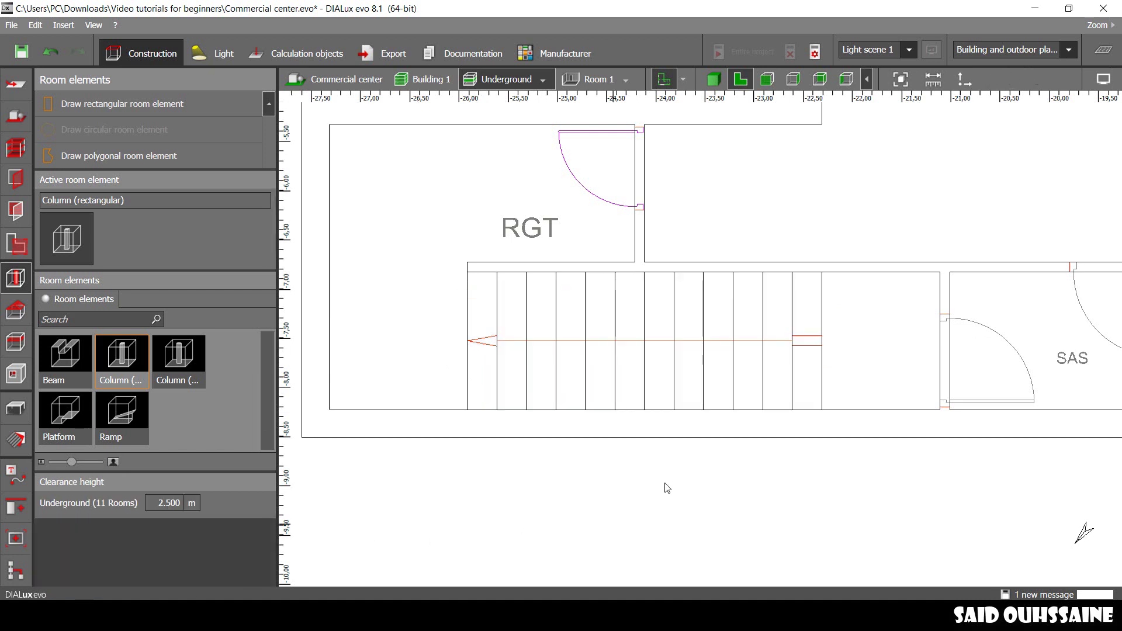
Examine the lowered stair columns in the 3D view and the side view from the right.
{"action": "left_click", "coordinate": [713, 78]}
{"action": "left_click_drag", "start_coordinate": [679, 343], "coordinate": [641, 235]}
{"action": "left_click_drag", "start_coordinate": [531, 331], "coordinate": [769, 101]}
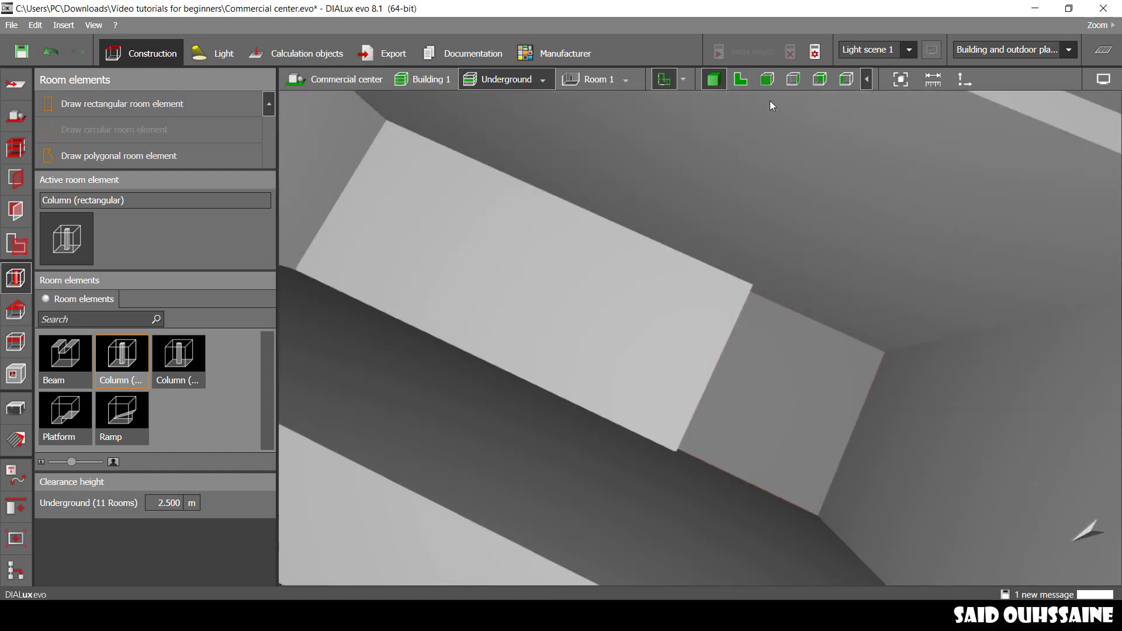
{"action": "left_click_drag", "start_coordinate": [707, 279], "coordinate": [646, 385]}
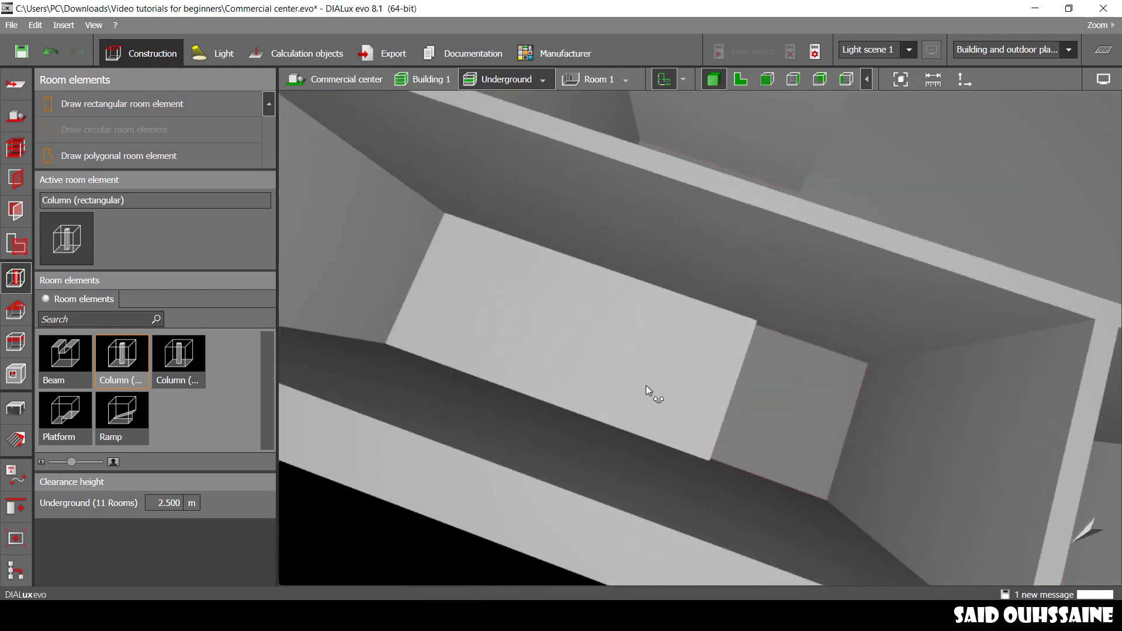
{"action": "left_click", "coordinate": [770, 79]}
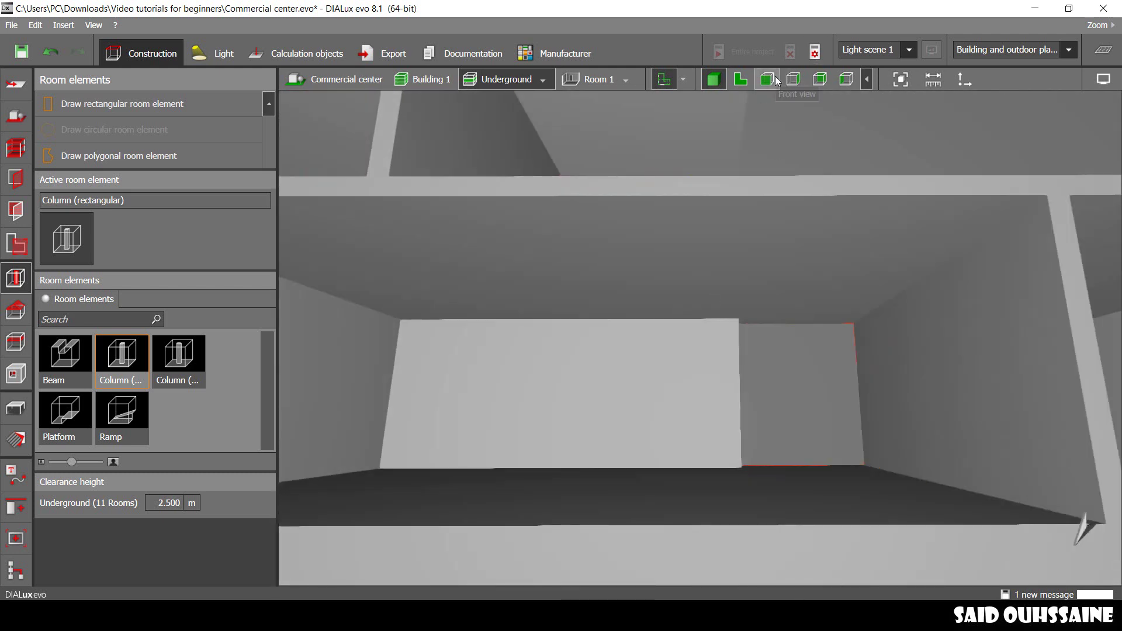
{"action": "left_click", "coordinate": [793, 79]}
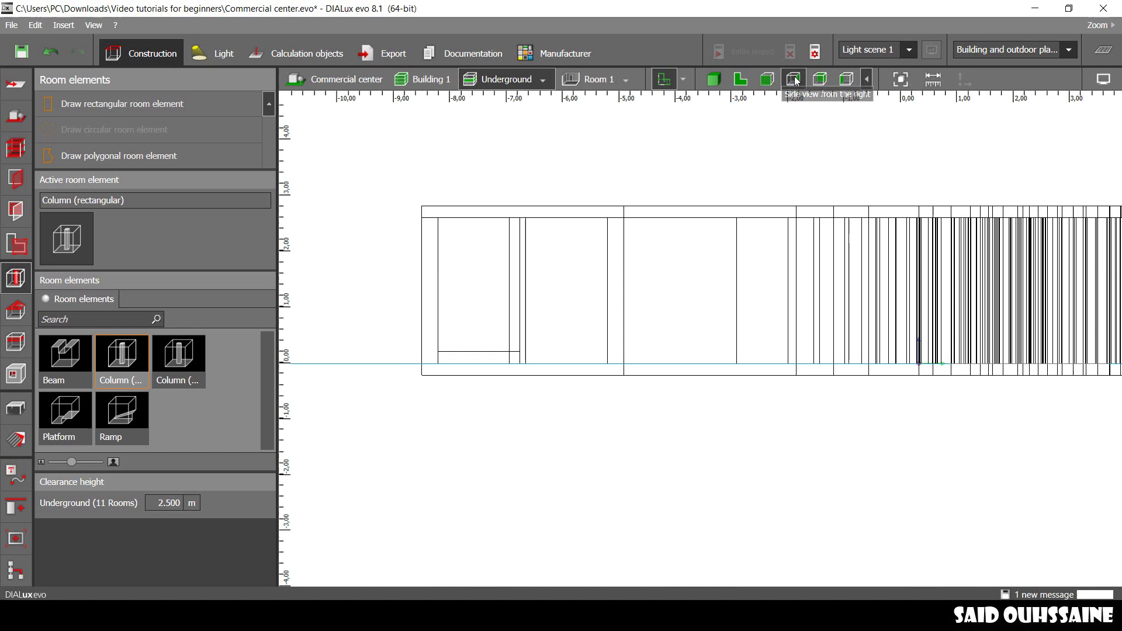
{"action": "scroll", "coordinate": [483, 409], "scroll_direction": "up", "scroll_amount": 5}
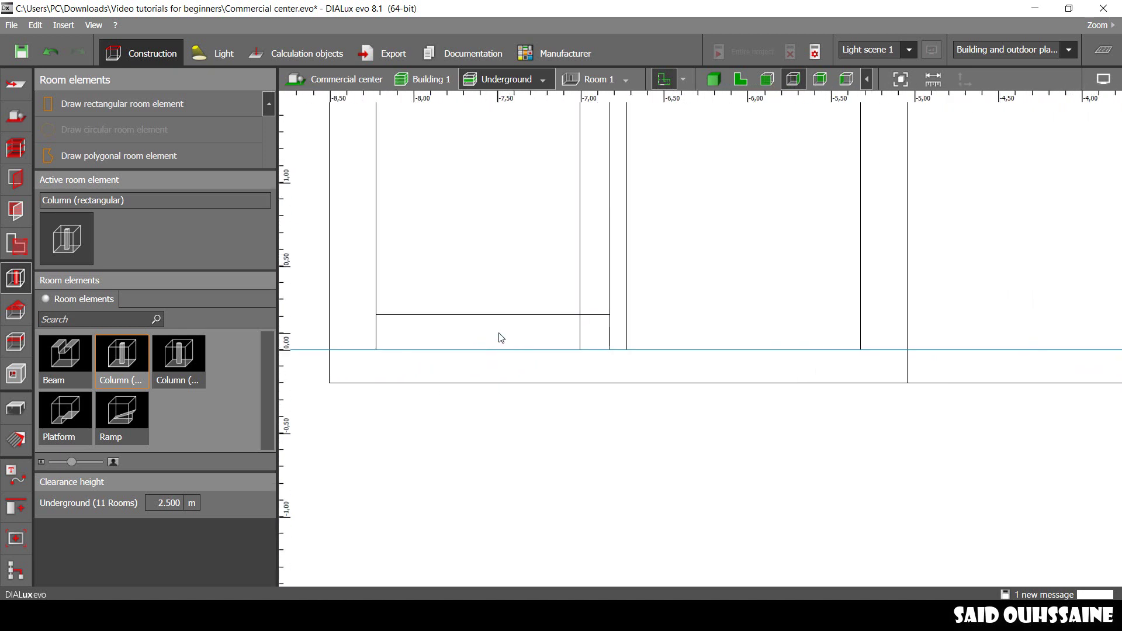
{"action": "left_click", "coordinate": [499, 332]}
{"action": "scroll", "coordinate": [499, 332], "scroll_direction": "down", "scroll_amount": 3}
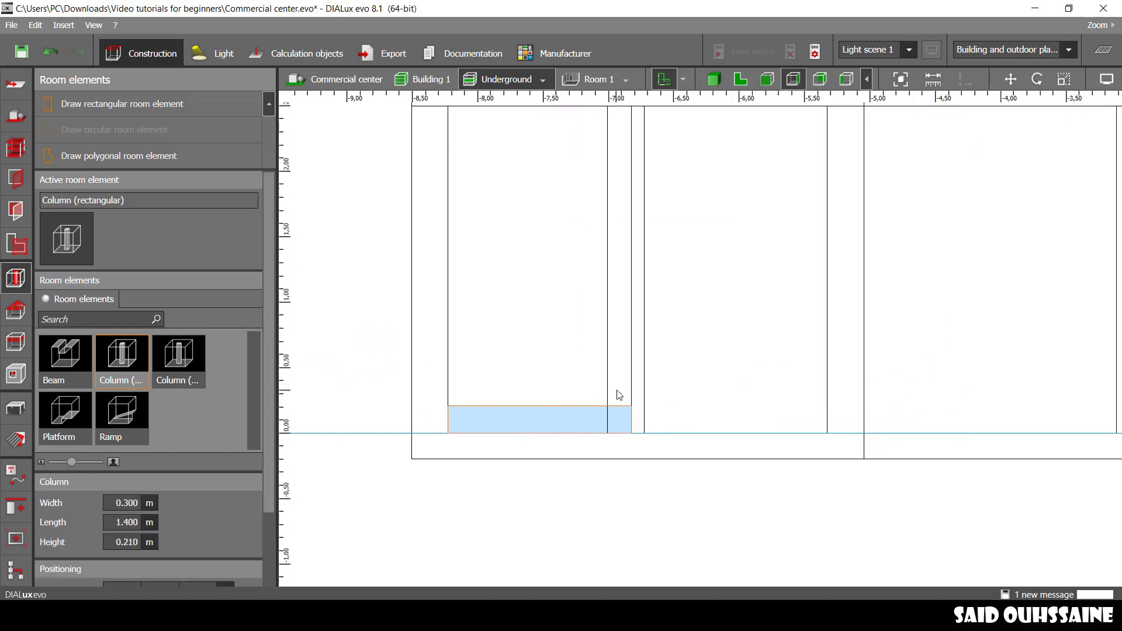
In the front view, raise all stair columns except the first one at the SAS end by one 0.21 m step.
{"action": "left_click", "coordinate": [769, 80]}
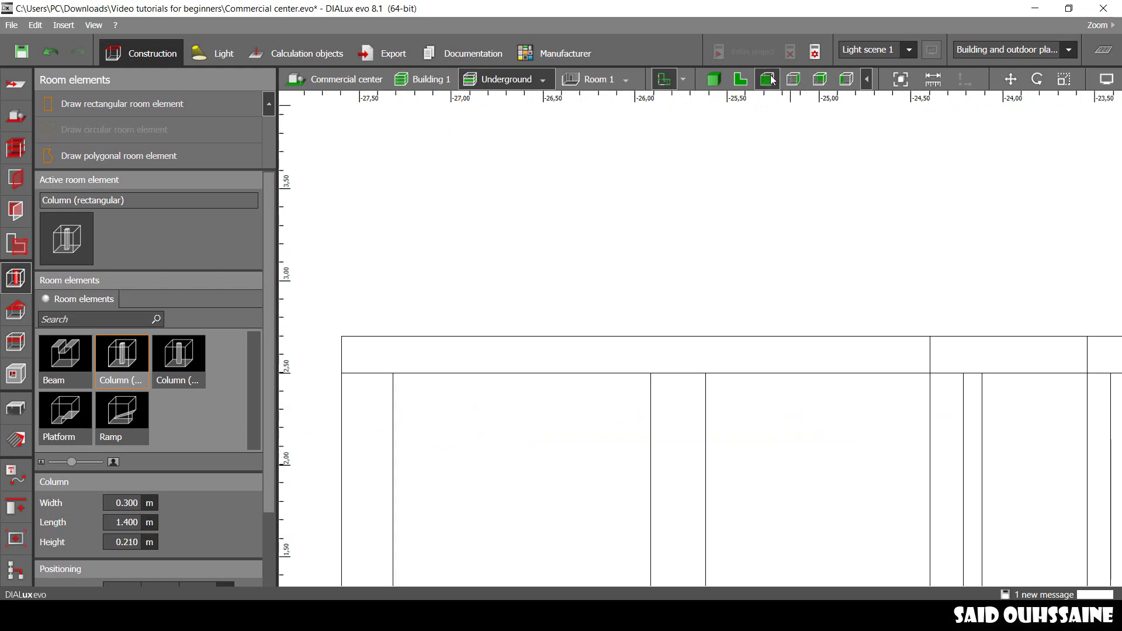
{"action": "scroll", "coordinate": [739, 296], "scroll_direction": "down", "scroll_amount": 3}
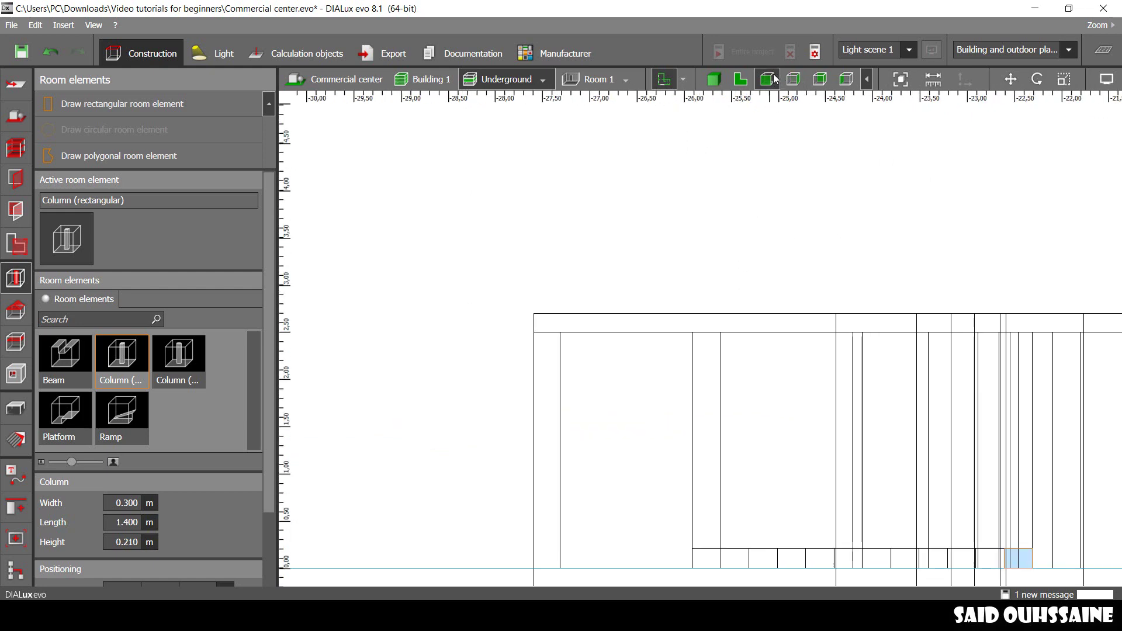
{"action": "scroll", "coordinate": [739, 367], "scroll_direction": "down", "scroll_amount": 4}
{"action": "middle_click_drag", "start_coordinate": [805, 433], "coordinate": [724, 391]}
{"action": "scroll", "coordinate": [724, 392], "scroll_direction": "up", "scroll_amount": 4}
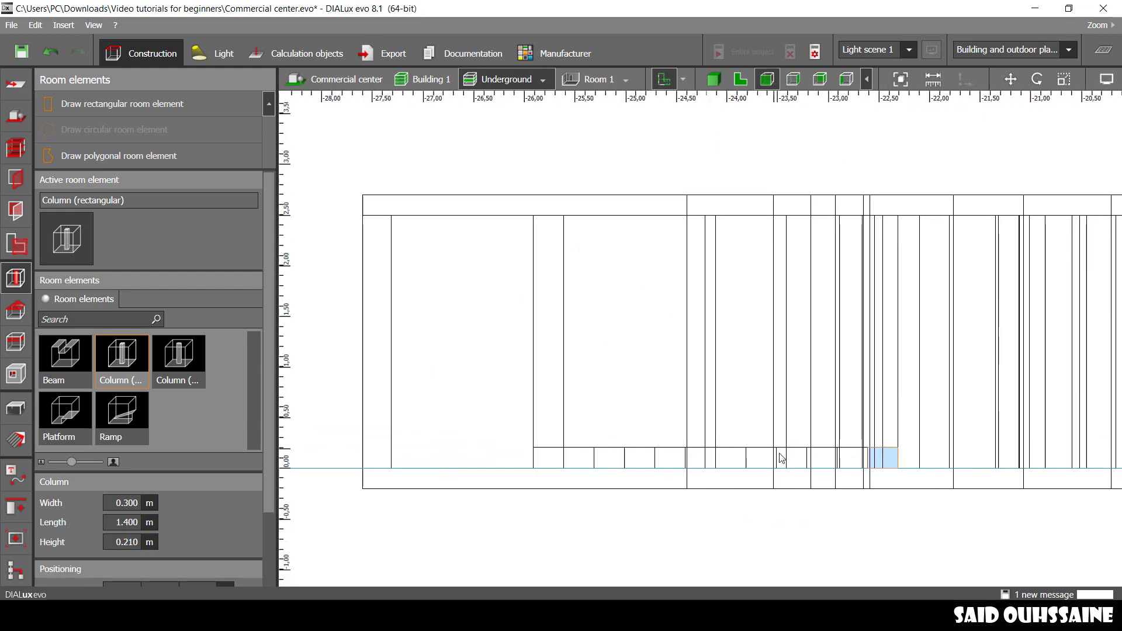
{"action": "scroll", "coordinate": [782, 458], "scroll_direction": "up", "scroll_amount": 4}
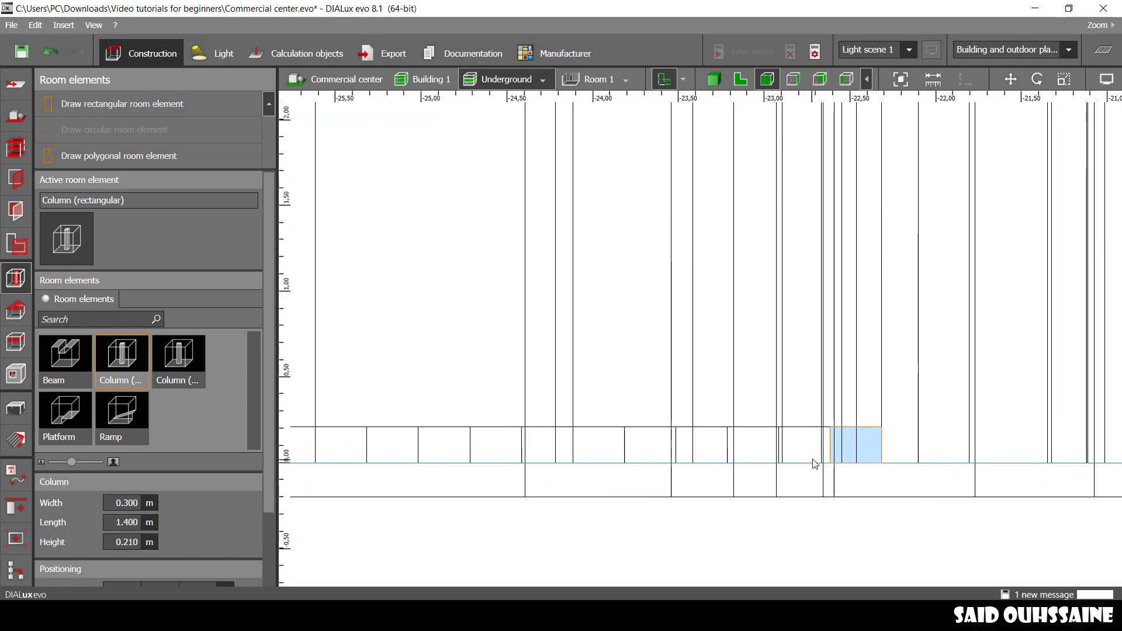
{"action": "scroll", "coordinate": [812, 449], "scroll_direction": "down", "scroll_amount": 2}
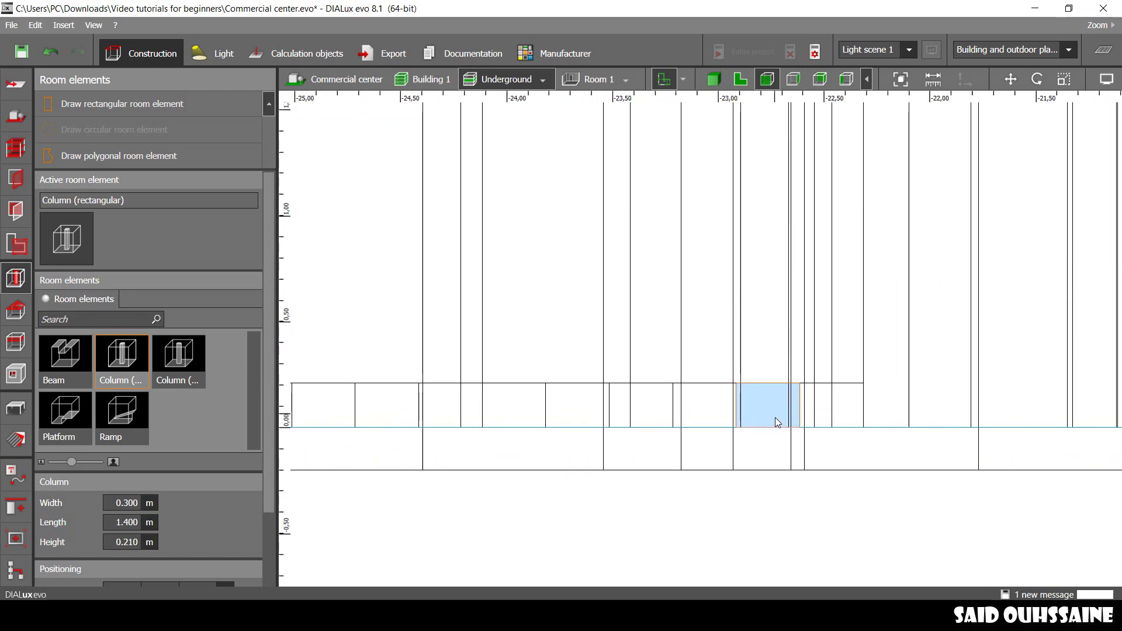
{"action": "middle_click_drag", "start_coordinate": [804, 415], "coordinate": [892, 397]}
{"action": "left_click_drag", "start_coordinate": [892, 410], "coordinate": [485, 327]}
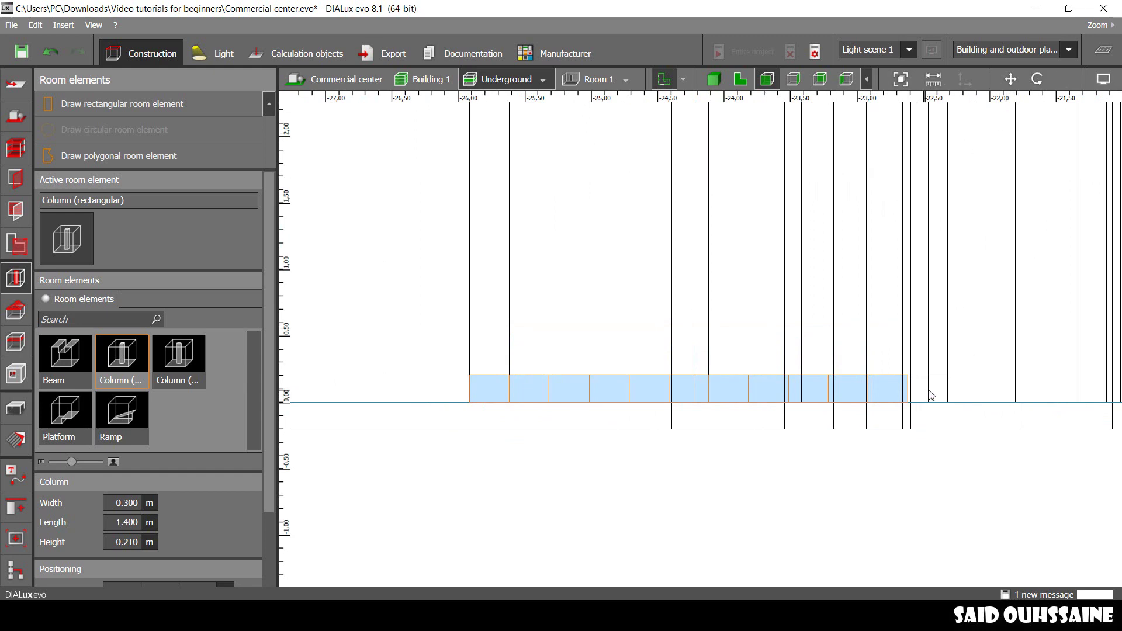
{"action": "left_click", "coordinate": [1010, 78]}
{"action": "scroll", "coordinate": [906, 414], "scroll_direction": "up", "scroll_amount": 2}
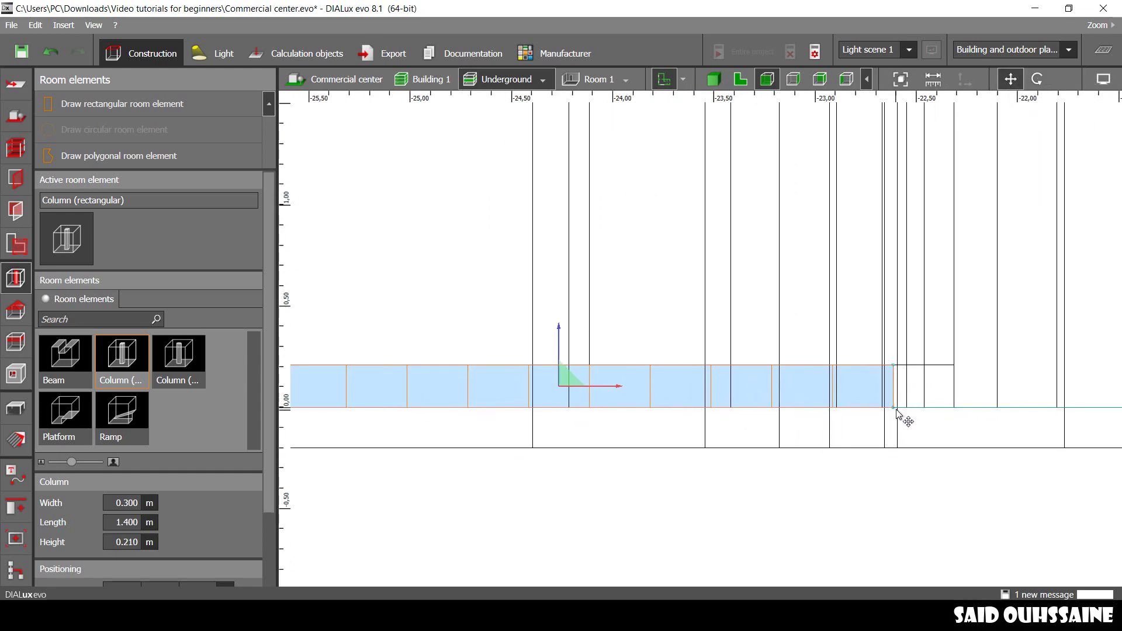
{"action": "left_click_drag", "start_coordinate": [898, 412], "coordinate": [513, 304]}
Raise the columns from the third tread onward by one step height, and those from the fourth tread onward by another.
{"action": "scroll", "coordinate": [883, 402], "scroll_direction": "down", "scroll_amount": 2}
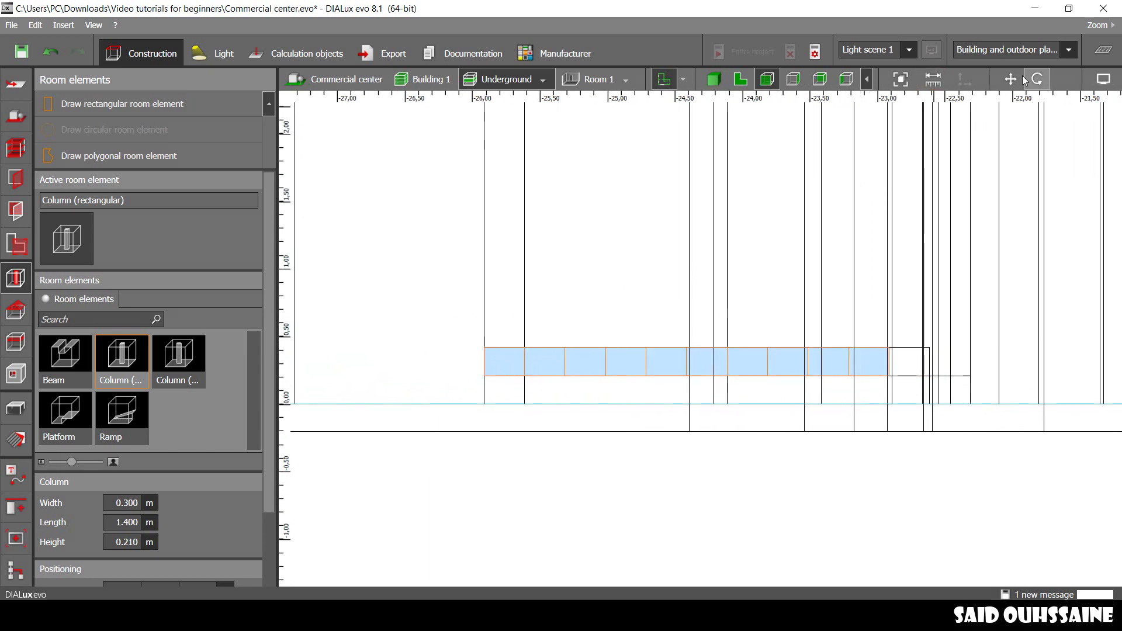
{"action": "left_click", "coordinate": [1011, 79]}
{"action": "scroll", "coordinate": [895, 381], "scroll_direction": "up", "scroll_amount": 2}
{"action": "left_click_drag", "start_coordinate": [894, 380], "coordinate": [898, 354]}
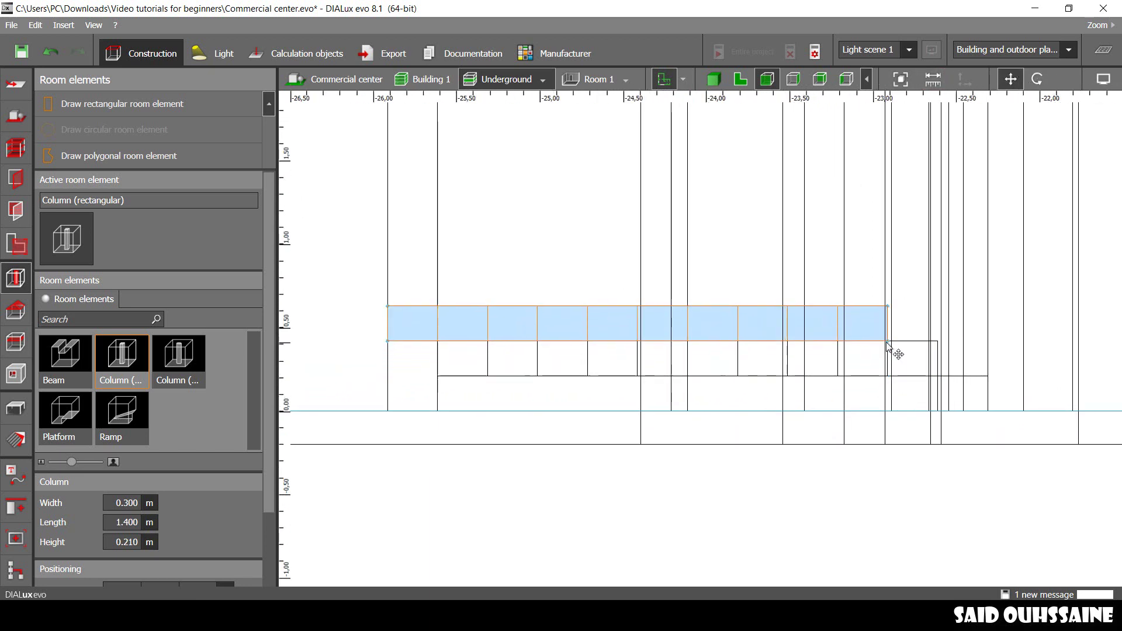
{"action": "left_click_drag", "start_coordinate": [819, 357], "coordinate": [393, 267]}
{"action": "left_click_drag", "start_coordinate": [839, 341], "coordinate": [839, 318]}
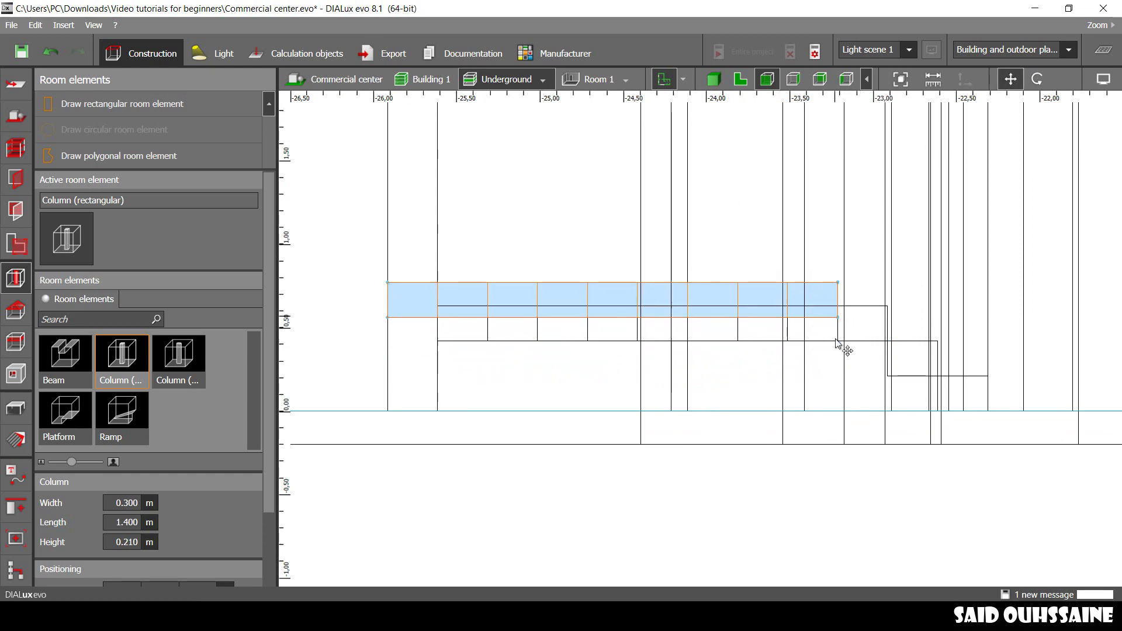
Raise the columns from the fifth tread onward by one step height, and those from the sixth onward by another.
{"action": "left_click_drag", "start_coordinate": [771, 322], "coordinate": [394, 257]}
{"action": "left_click", "coordinate": [1014, 81]}
{"action": "left_click_drag", "start_coordinate": [788, 305], "coordinate": [790, 288]}
{"action": "left_click_drag", "start_coordinate": [721, 288], "coordinate": [394, 225]}
{"action": "left_click", "coordinate": [1014, 81]}
{"action": "left_click_drag", "start_coordinate": [739, 271], "coordinate": [740, 253]}
Continue raising the remaining columns towards the RGT end one step height at a time, up to the ninth tread.
{"action": "left_click", "coordinate": [1016, 83]}
{"action": "left_click_drag", "start_coordinate": [874, 322], "coordinate": [874, 290]}
{"action": "left_click", "coordinate": [1016, 74]}
{"action": "left_click_drag", "start_coordinate": [805, 292], "coordinate": [824, 254]}
{"action": "left_click", "coordinate": [1016, 79]}
{"action": "left_click_drag", "start_coordinate": [755, 257], "coordinate": [774, 219]}
Raise the last three columns at the RGT end progressively so the final one forms the top step.
{"action": "left_click_drag", "start_coordinate": [705, 222], "coordinate": [597, 188]}
{"action": "left_click_drag", "start_coordinate": [699, 329], "coordinate": [649, 301]}
{"action": "left_click", "coordinate": [1016, 79]}
{"action": "left_click", "coordinate": [649, 274]}
{"action": "left_click_drag", "start_coordinate": [658, 310], "coordinate": [651, 233]}
Reduce the top step column's height to 0.190 m so its upper edge aligns with the ceiling line.
{"action": "scroll", "coordinate": [651, 229], "scroll_direction": "up", "scroll_amount": 9}
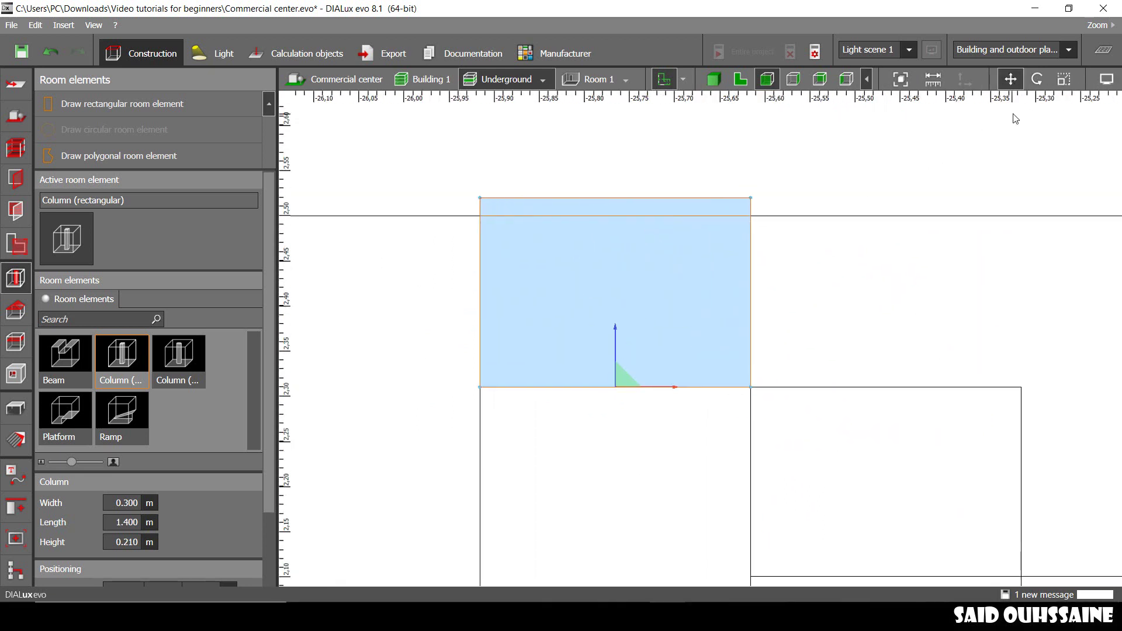
{"action": "left_click", "coordinate": [1064, 80]}
{"action": "left_click_drag", "start_coordinate": [624, 202], "coordinate": [621, 221]}
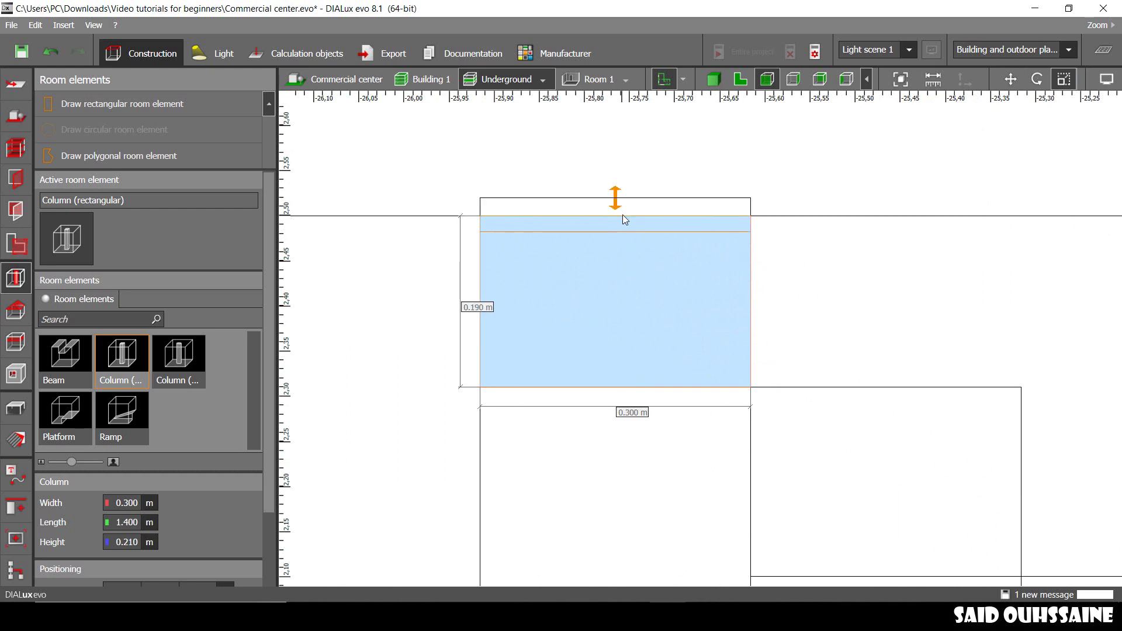
{"action": "scroll", "coordinate": [626, 253], "scroll_direction": "down", "scroll_amount": 2}
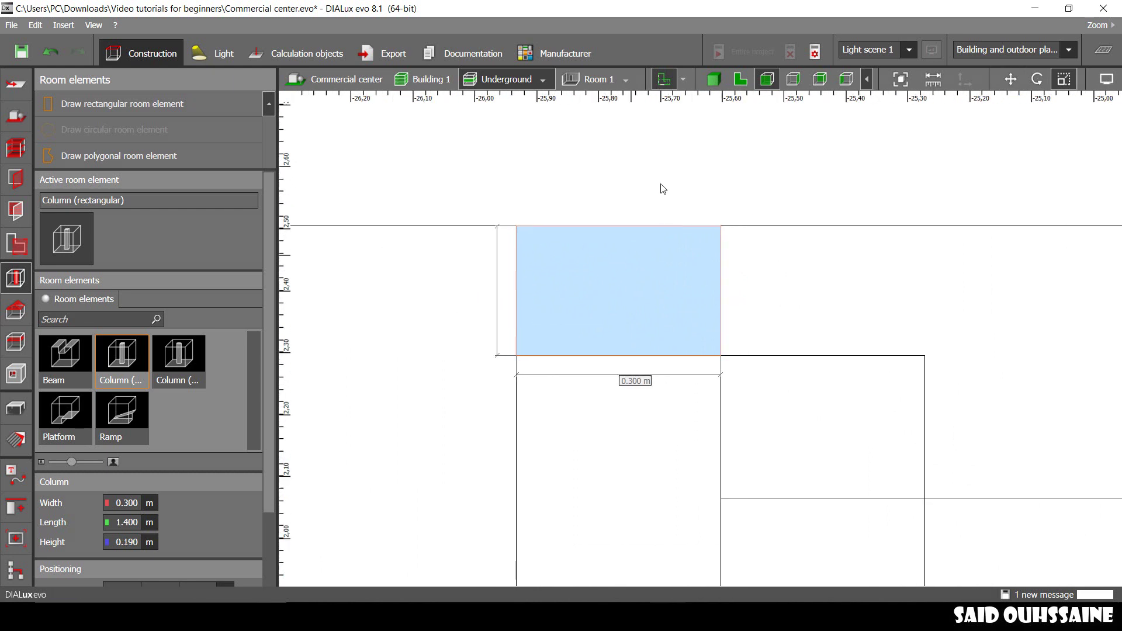
Examine the finished staircase in the 3D view.
{"action": "left_click", "coordinate": [717, 83]}
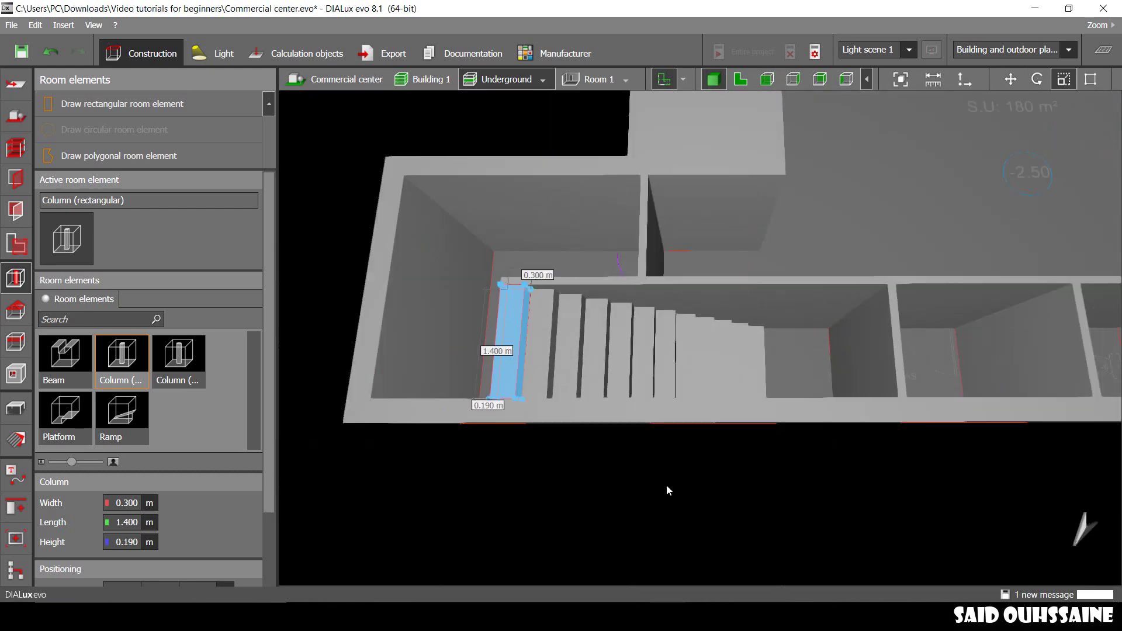
{"action": "left_click", "coordinate": [667, 486]}
{"action": "right_click_drag", "start_coordinate": [762, 325], "coordinate": [705, 415]}
{"action": "scroll", "coordinate": [687, 290], "scroll_direction": "up", "scroll_amount": 3}
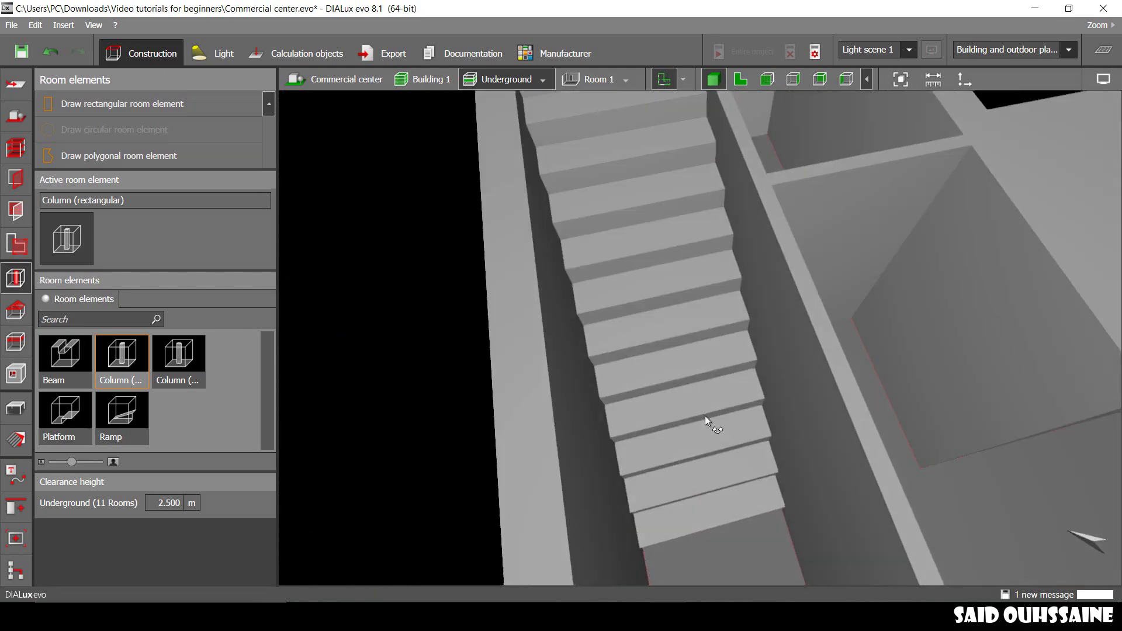
{"action": "left_click_drag", "start_coordinate": [704, 415], "coordinate": [775, 338]}
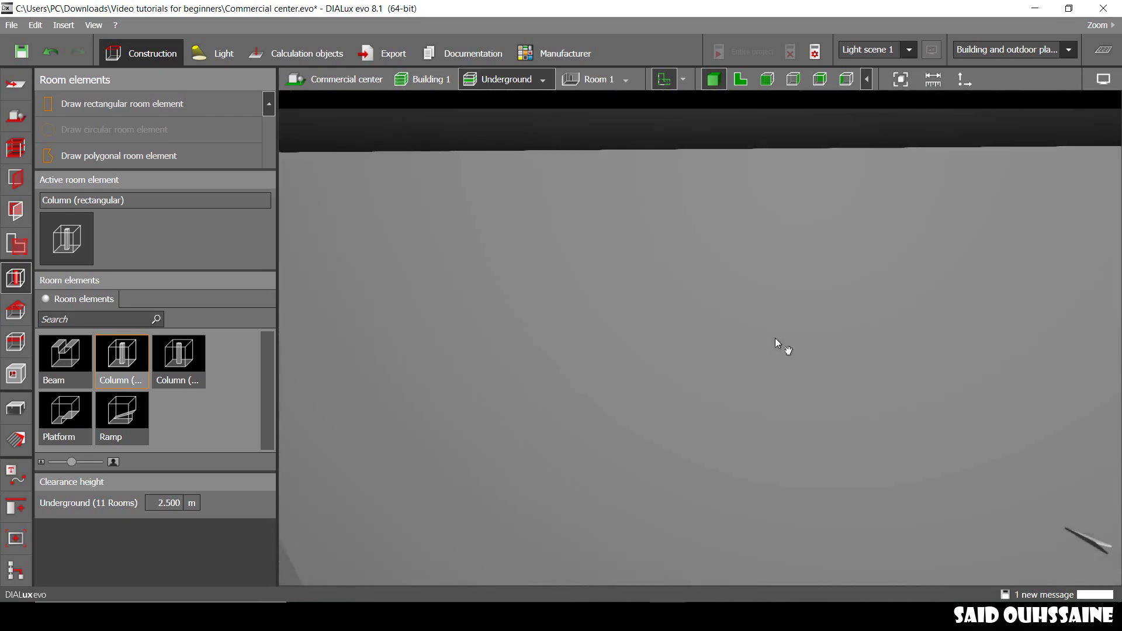
Group all the staircase columns beside the RGT room near the elevator in the underground floor plan.
{"action": "left_click", "coordinate": [740, 79]}
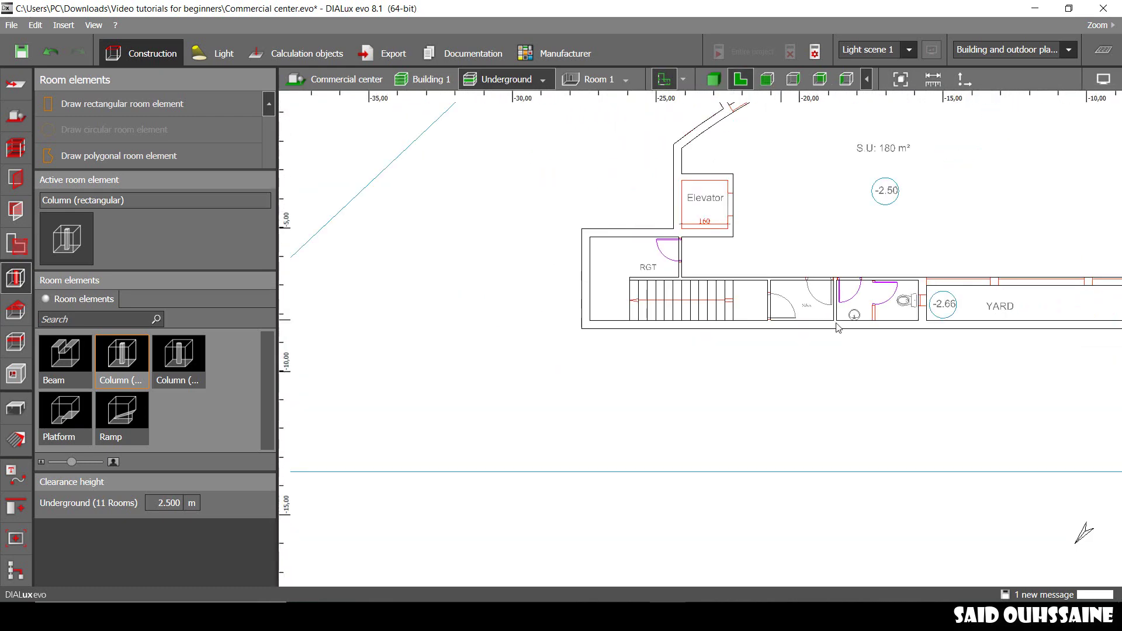
{"action": "middle_click_drag", "start_coordinate": [837, 324], "coordinate": [575, 356]}
{"action": "scroll", "coordinate": [622, 358], "scroll_direction": "down", "scroll_amount": 3}
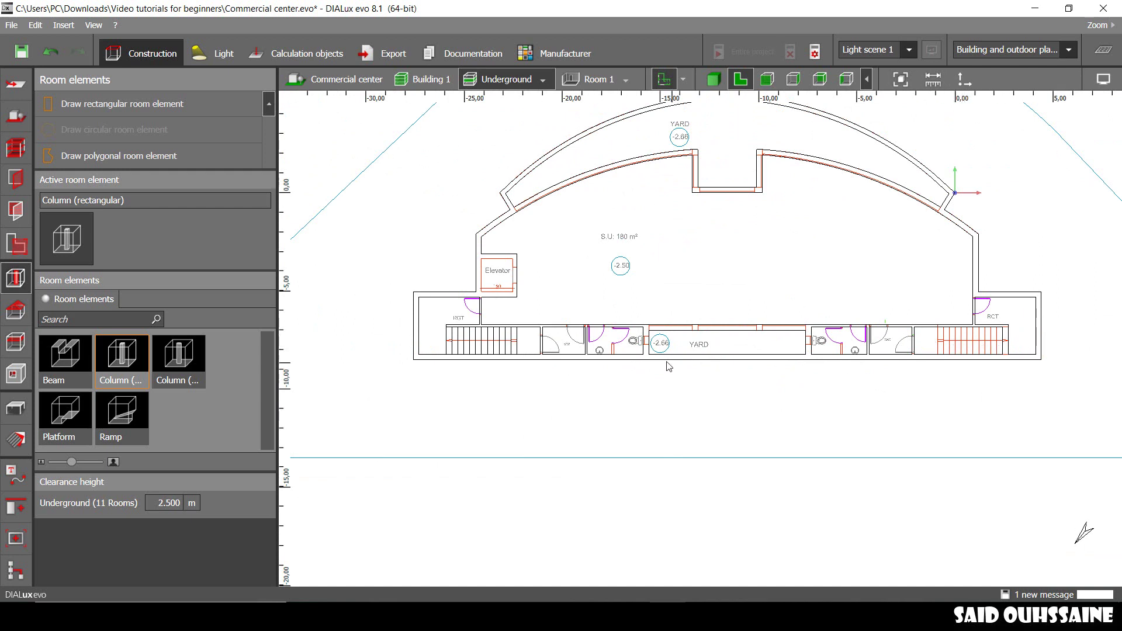
{"action": "scroll", "coordinate": [517, 349], "scroll_direction": "up", "scroll_amount": 5}
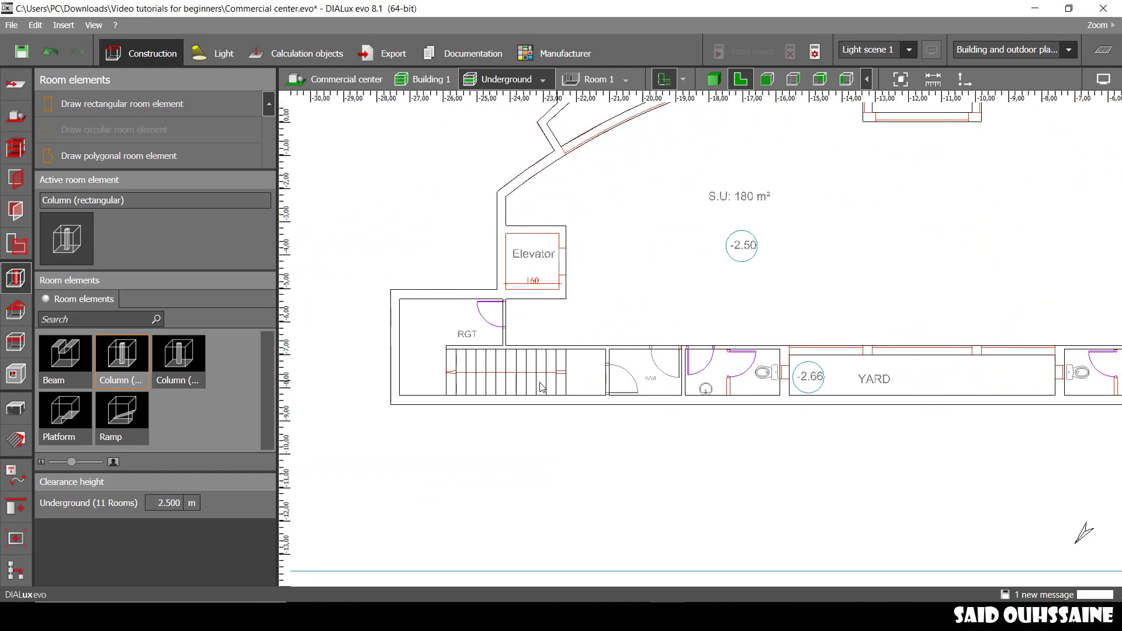
{"action": "left_click", "coordinate": [16, 507]}
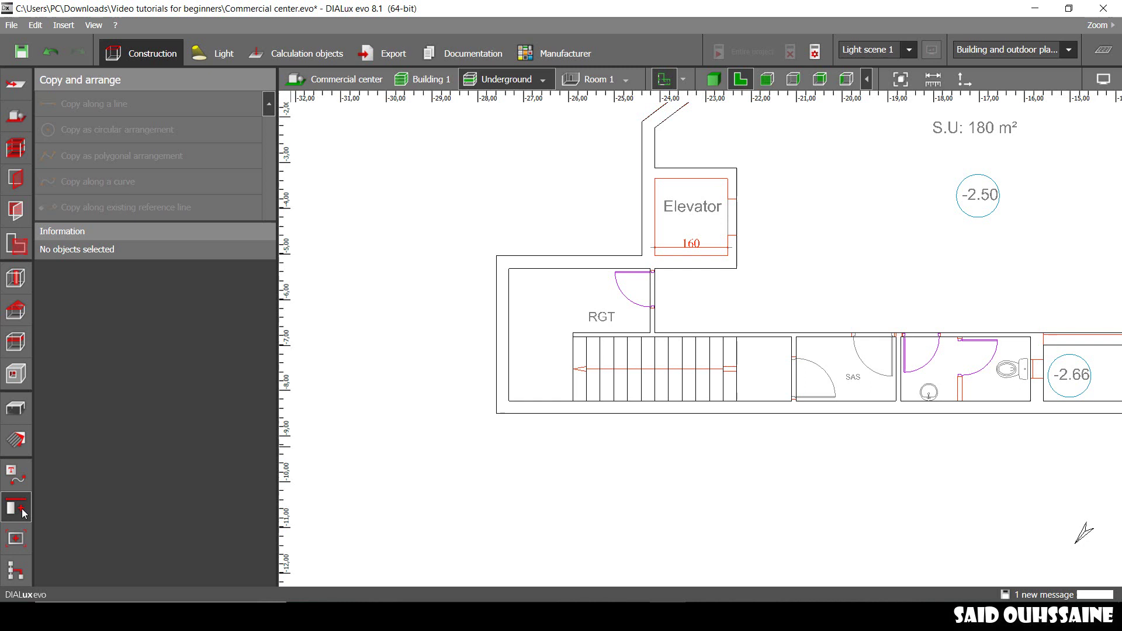
{"action": "scroll", "coordinate": [652, 437], "scroll_direction": "up", "scroll_amount": 2}
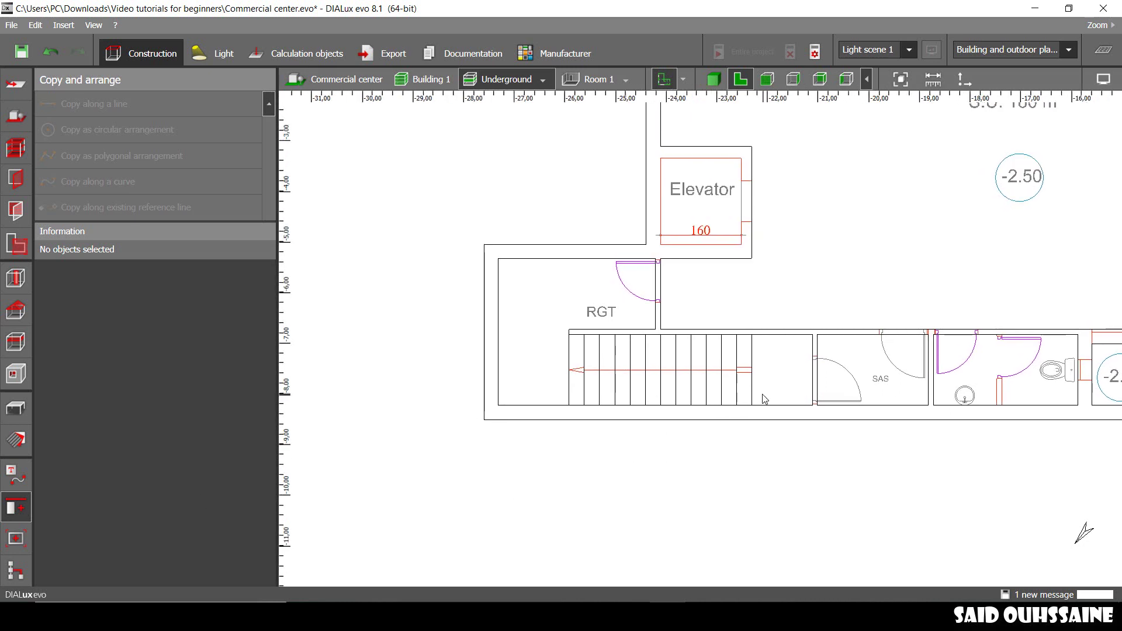
{"action": "left_click_drag", "start_coordinate": [762, 393], "coordinate": [573, 380]}
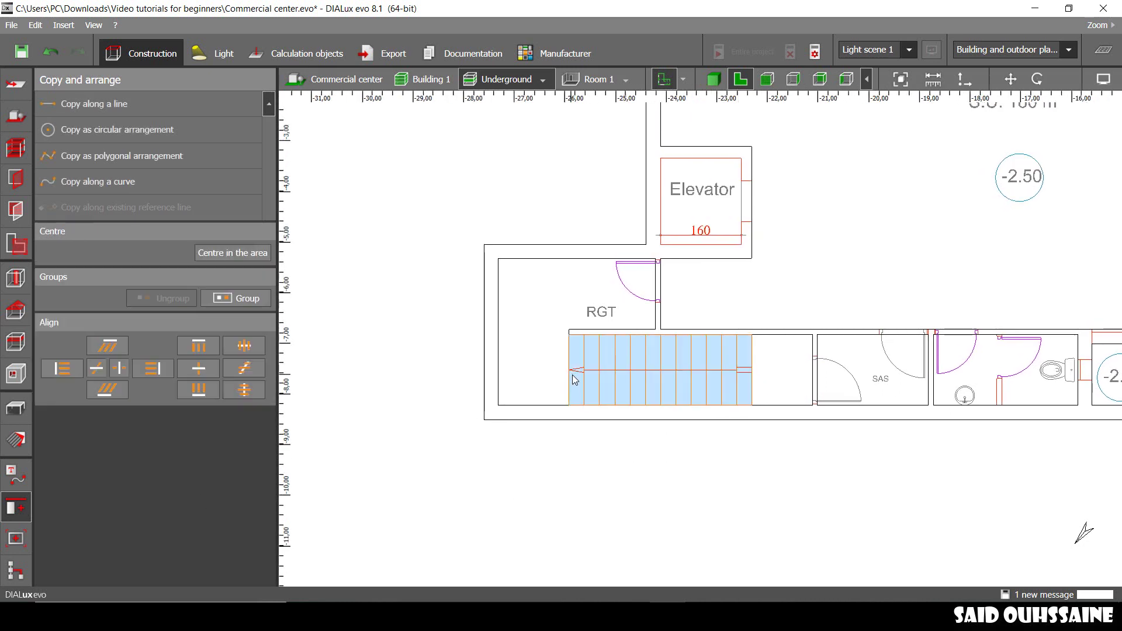
{"action": "left_click", "coordinate": [262, 298]}
{"action": "left_click", "coordinate": [625, 501]}
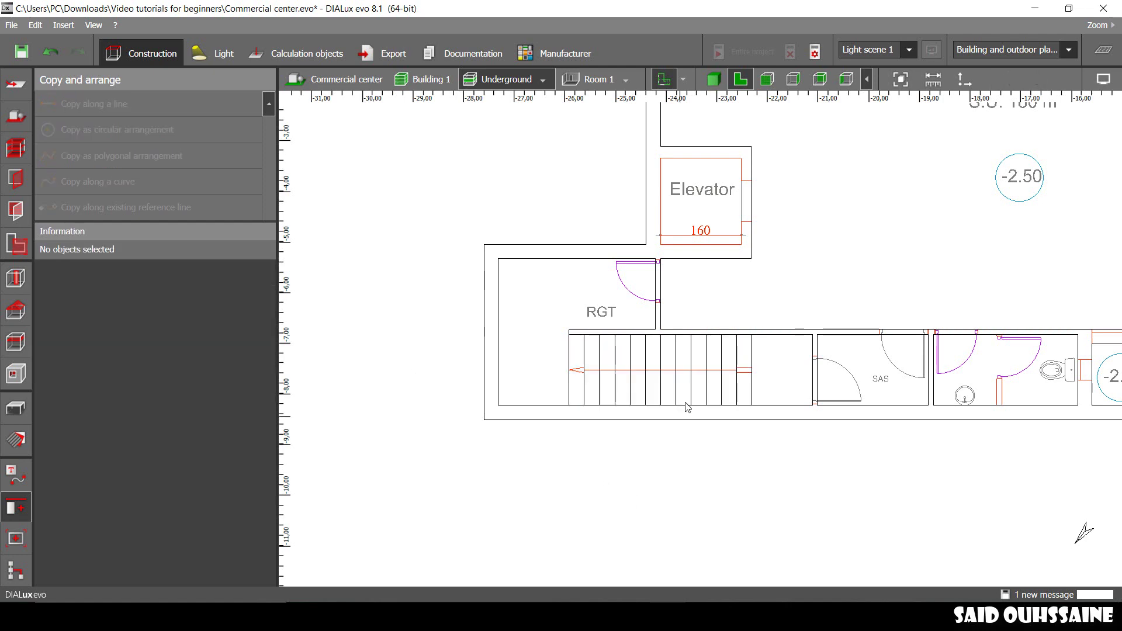
{"action": "left_click", "coordinate": [699, 396]}
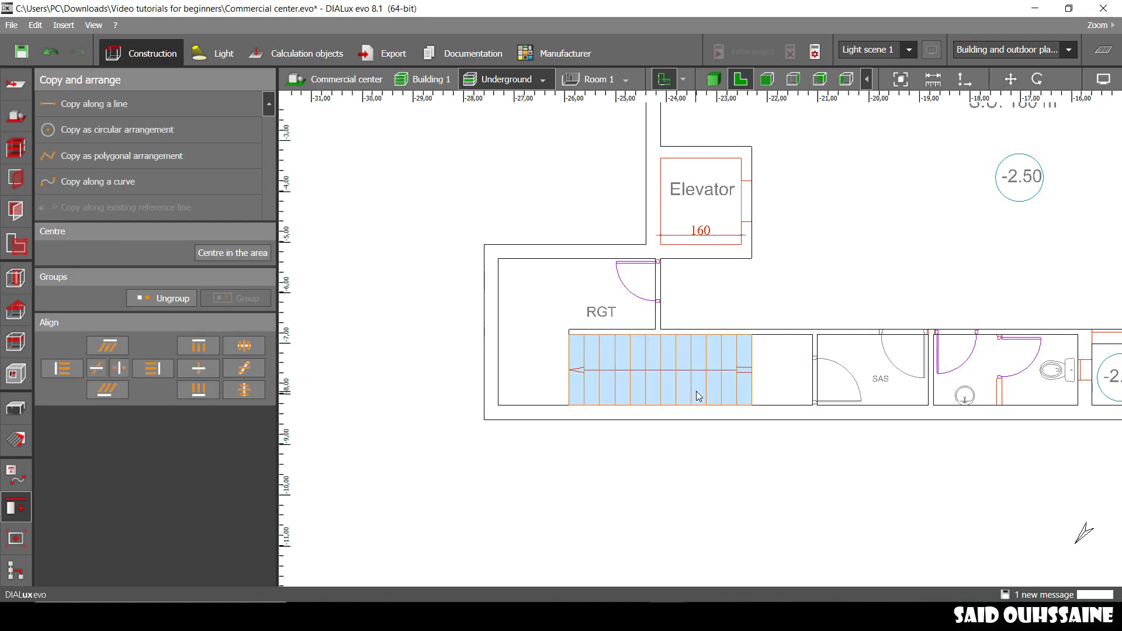
Copy the grouped staircase horizontally onto the stair outline beside the RGT room at the opposite end of the building.
{"action": "left_click", "coordinate": [714, 79]}
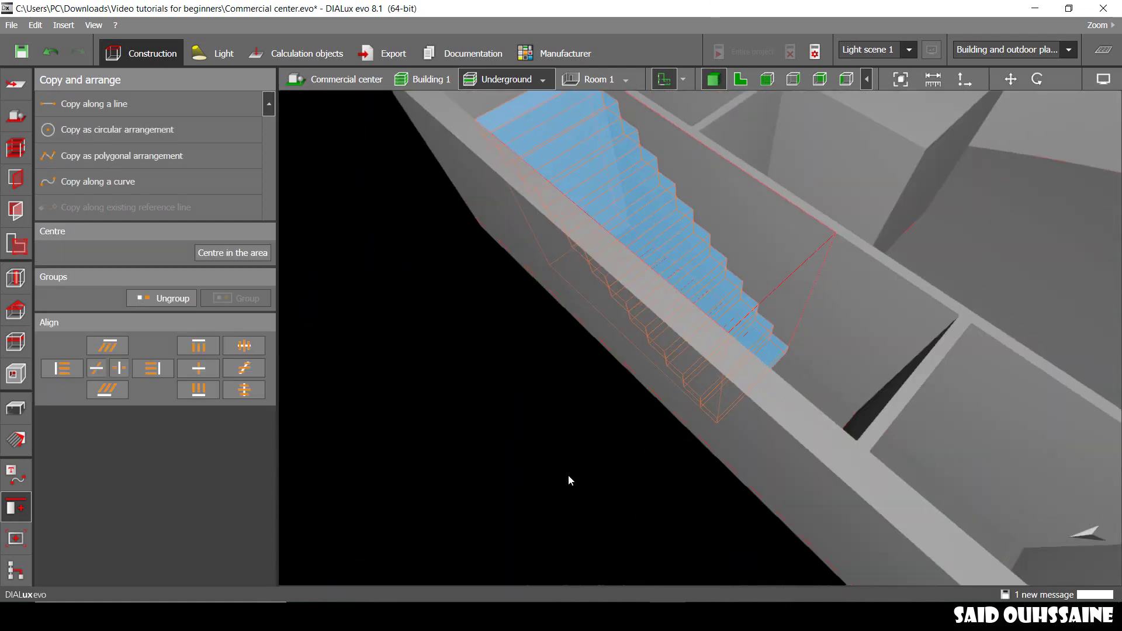
{"action": "left_click", "coordinate": [568, 475]}
{"action": "left_click", "coordinate": [760, 319]}
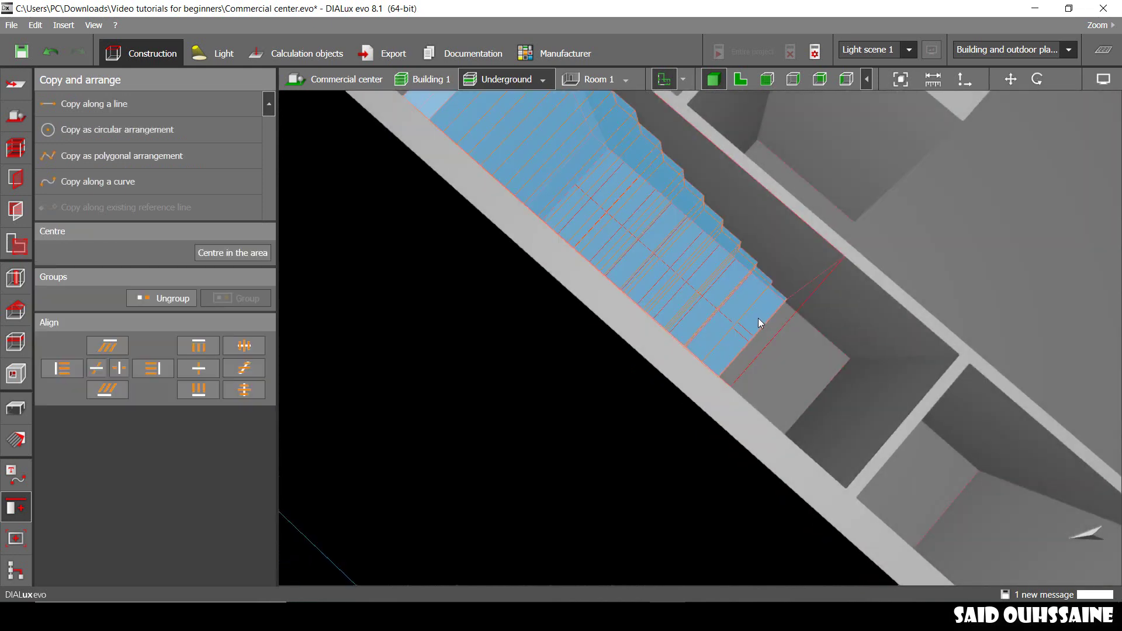
{"action": "right_click_drag", "start_coordinate": [550, 298], "coordinate": [593, 346]}
{"action": "left_click", "coordinate": [748, 79]}
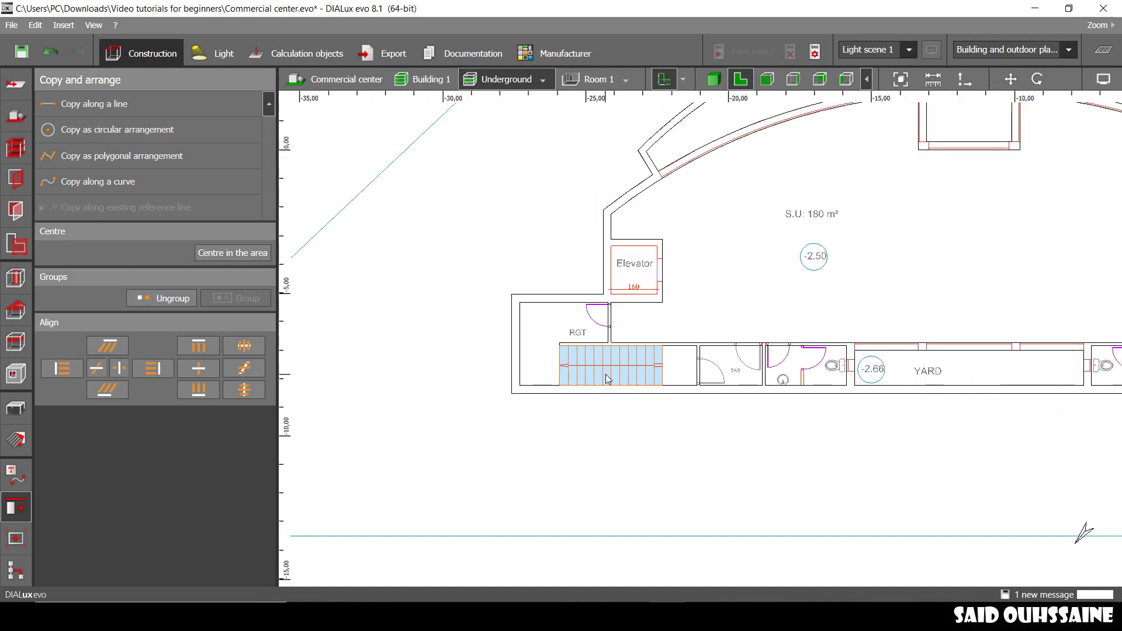
{"action": "key", "text": "Delete"}
{"action": "scroll", "coordinate": [626, 385], "scroll_direction": "down", "scroll_amount": 2}
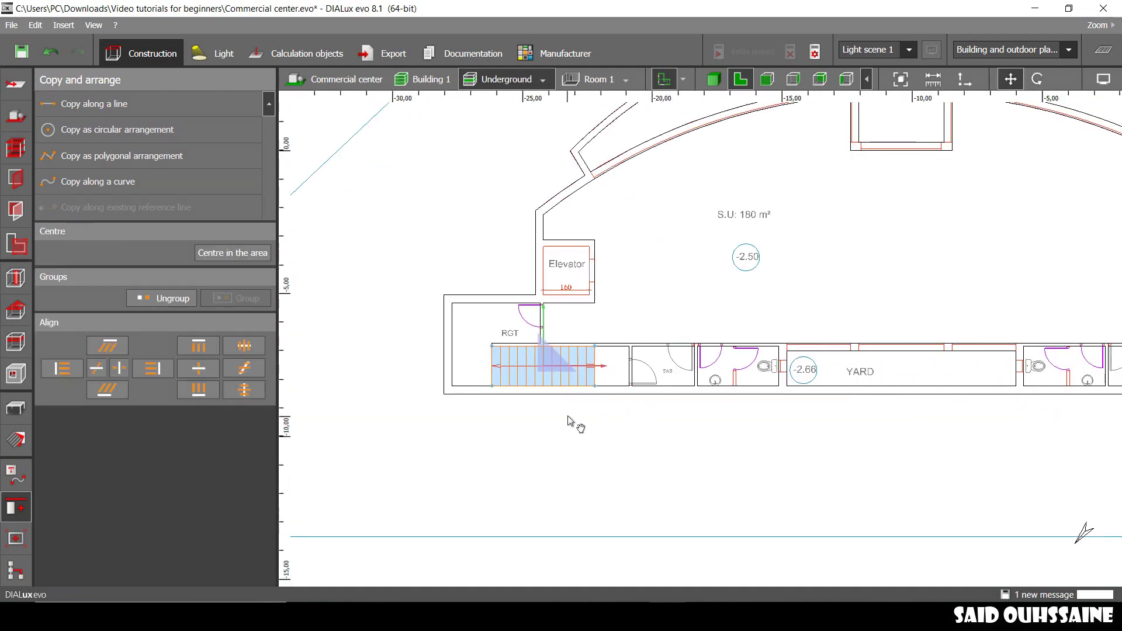
{"action": "left_click_drag", "start_coordinate": [613, 389], "coordinate": [1116, 397]}
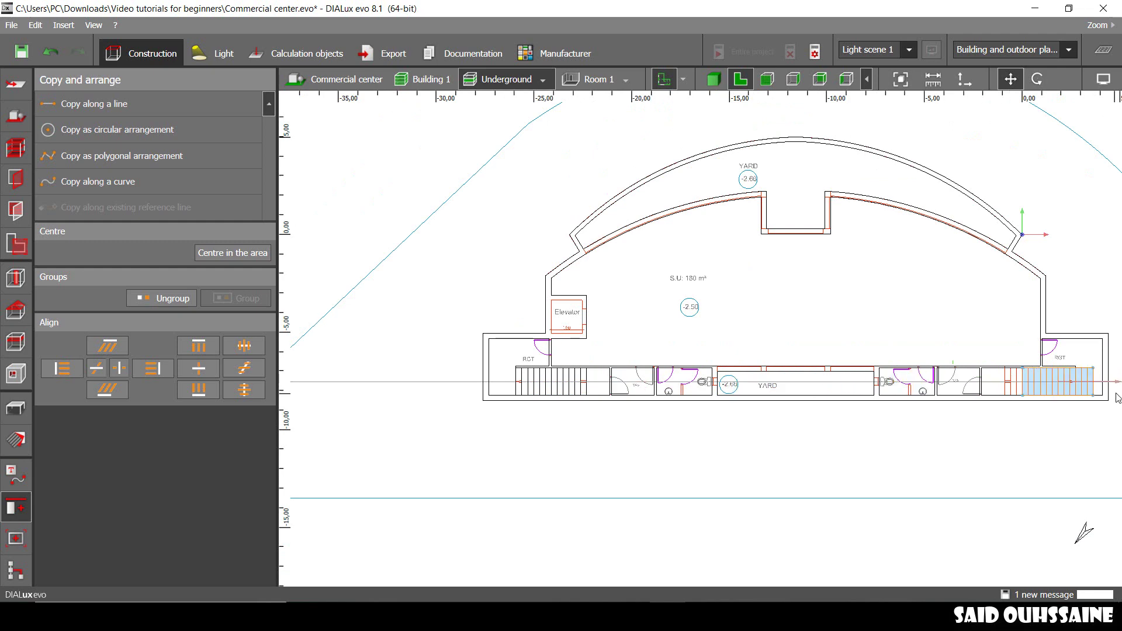
{"action": "scroll", "coordinate": [964, 420], "scroll_direction": "up", "scroll_amount": 4}
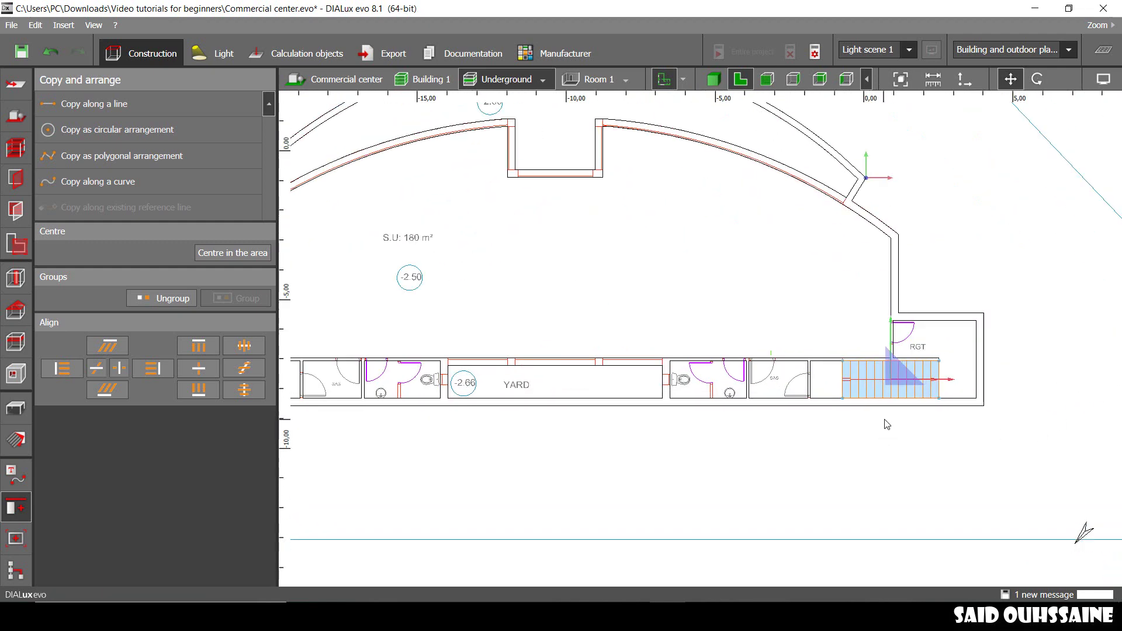
{"action": "scroll", "coordinate": [935, 410], "scroll_direction": "up", "scroll_amount": 1}
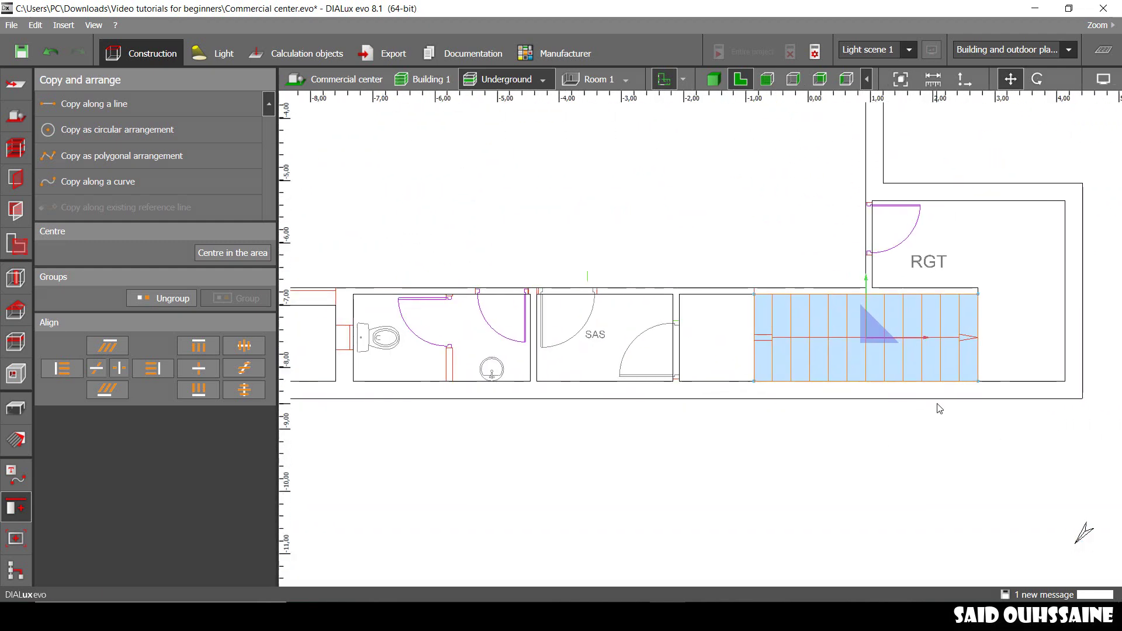
Examine the copied staircase's climbing direction and fit between the walls in the 3D view.
{"action": "left_click", "coordinate": [1039, 79]}
{"action": "left_click", "coordinate": [714, 80]}
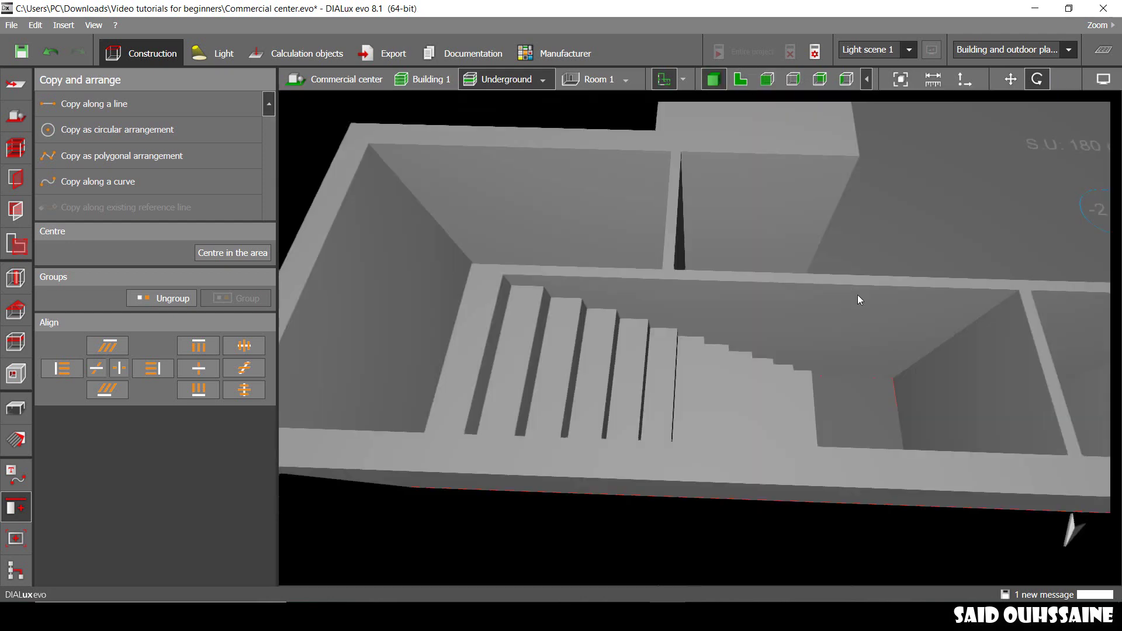
{"action": "scroll", "coordinate": [862, 350], "scroll_direction": "up", "scroll_amount": 1}
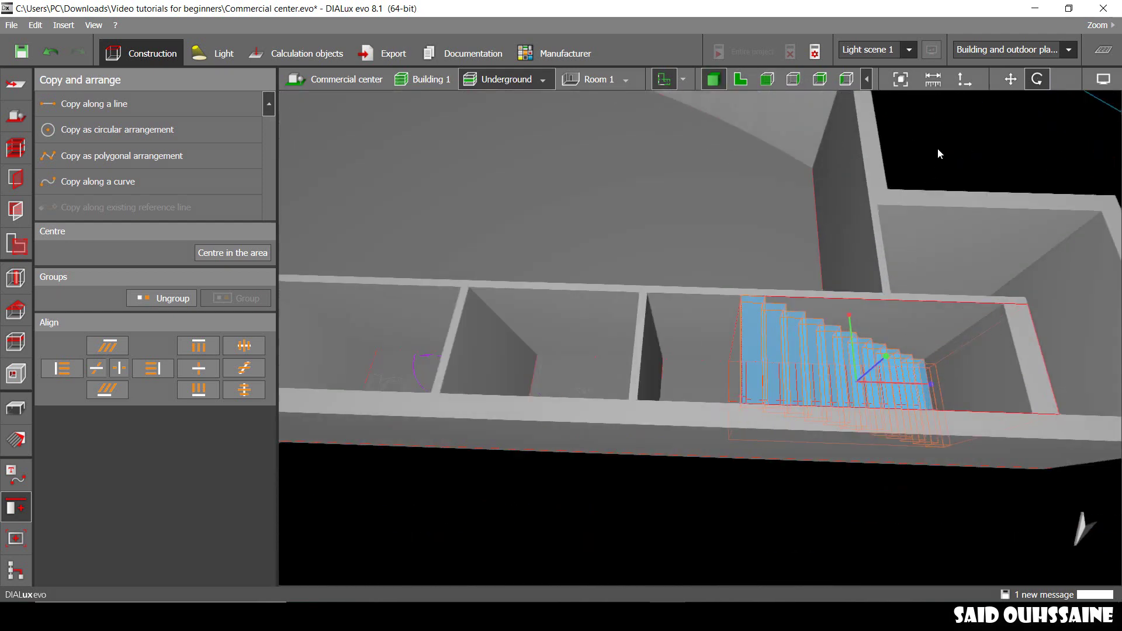
{"action": "left_click", "coordinate": [937, 148]}
{"action": "right_click_drag", "start_coordinate": [937, 149], "coordinate": [731, 371]}
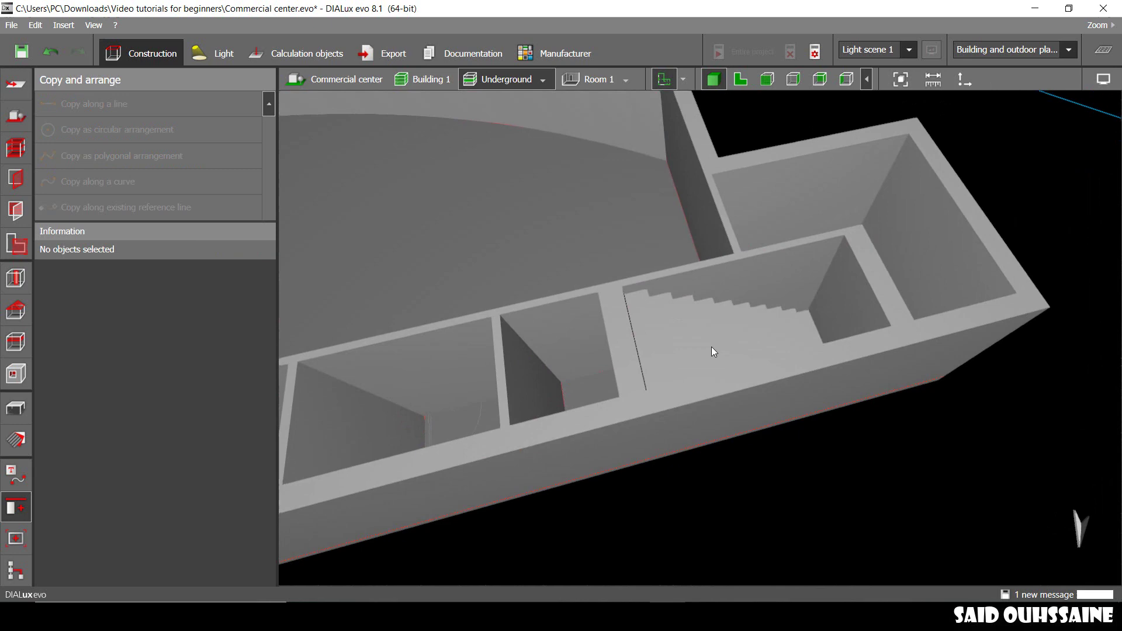
{"action": "left_click_drag", "start_coordinate": [712, 349], "coordinate": [854, 377]}
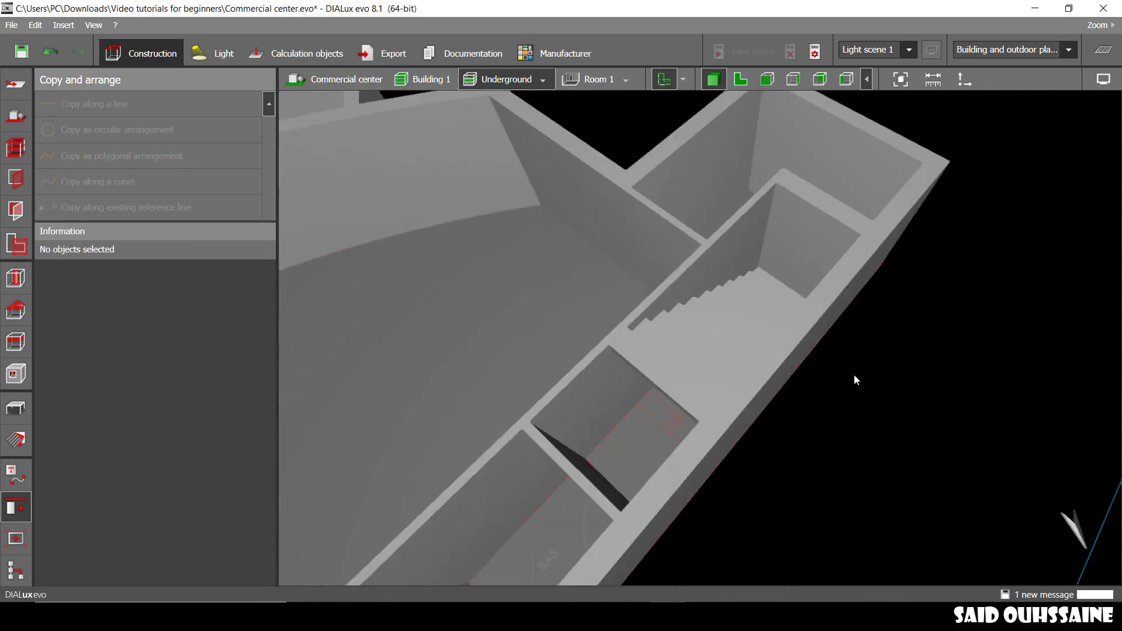
{"action": "left_click", "coordinate": [751, 330]}
Rotate the copied staircase half a turn in plan so it rises towards its adjacent RGT room.
{"action": "left_click", "coordinate": [740, 79]}
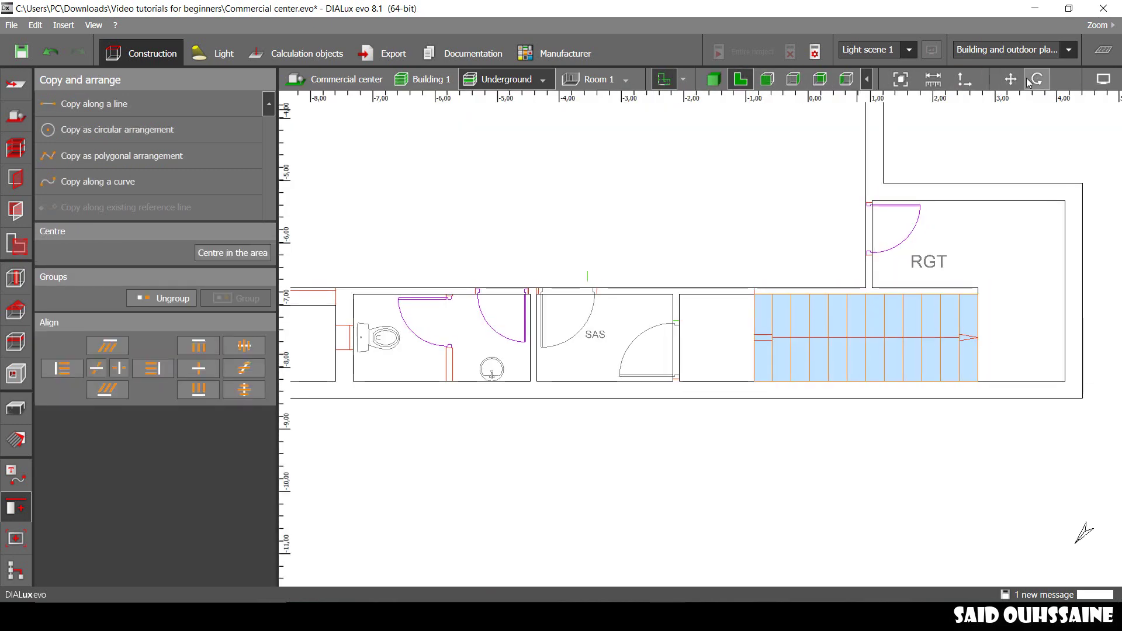
{"action": "middle_click_drag", "start_coordinate": [937, 324], "coordinate": [859, 326]}
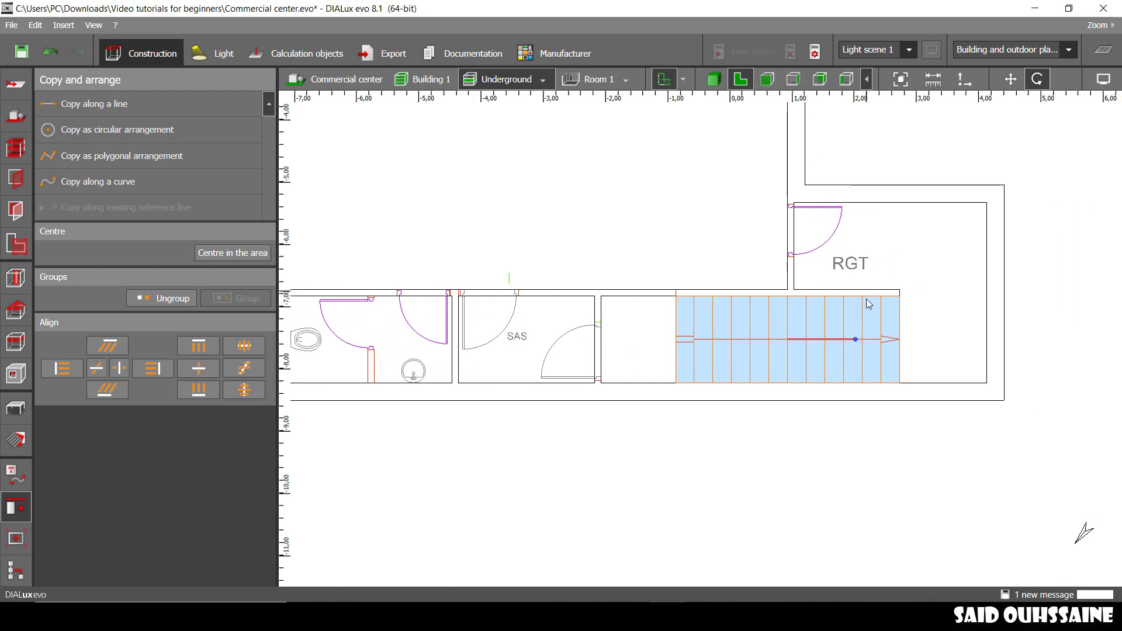
{"action": "left_click_drag", "start_coordinate": [841, 357], "coordinate": [755, 352]}
Examine the rotated staircase and the whole underground storey with both flights in the 3D view.
{"action": "left_click", "coordinate": [713, 79]}
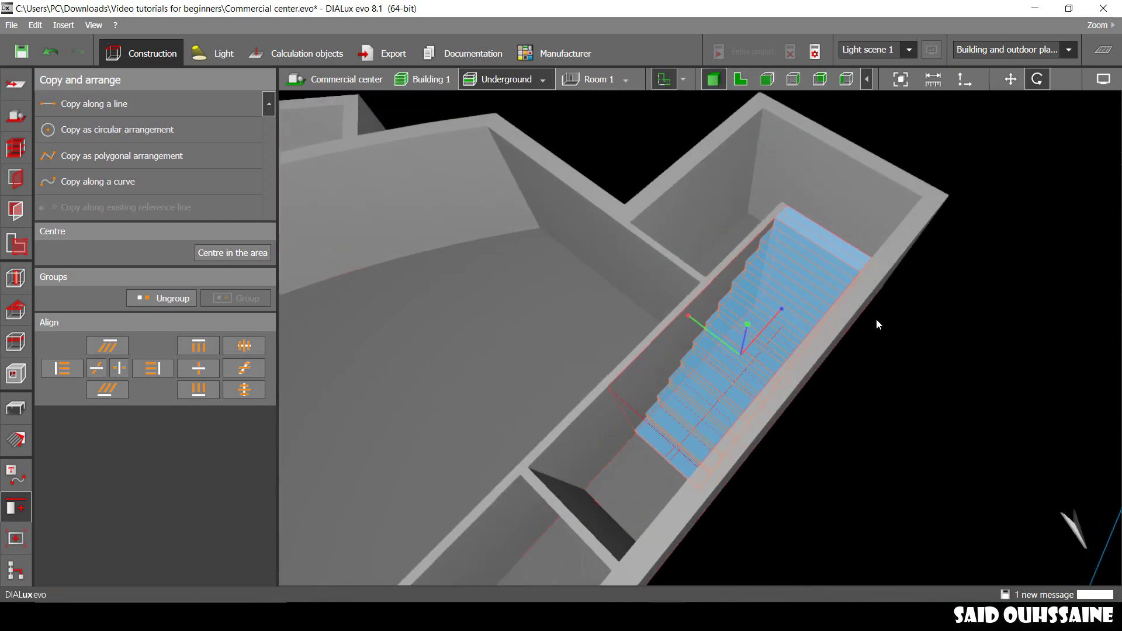
{"action": "middle_click_drag", "start_coordinate": [701, 362], "coordinate": [743, 266]}
{"action": "scroll", "coordinate": [742, 261], "scroll_direction": "down", "scroll_amount": 4}
{"action": "scroll", "coordinate": [804, 226], "scroll_direction": "down", "scroll_amount": 4}
{"action": "middle_click_drag", "start_coordinate": [728, 317], "coordinate": [790, 197]}
{"action": "right_click_drag", "start_coordinate": [821, 267], "coordinate": [763, 277]}
{"action": "middle_click_drag", "start_coordinate": [682, 245], "coordinate": [728, 254]}
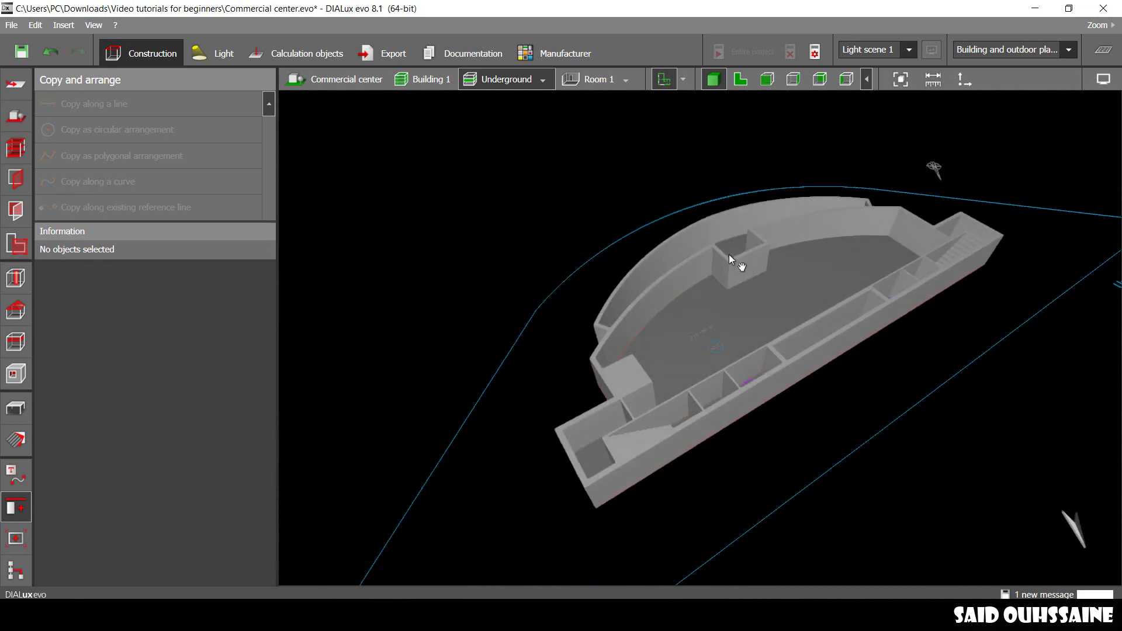